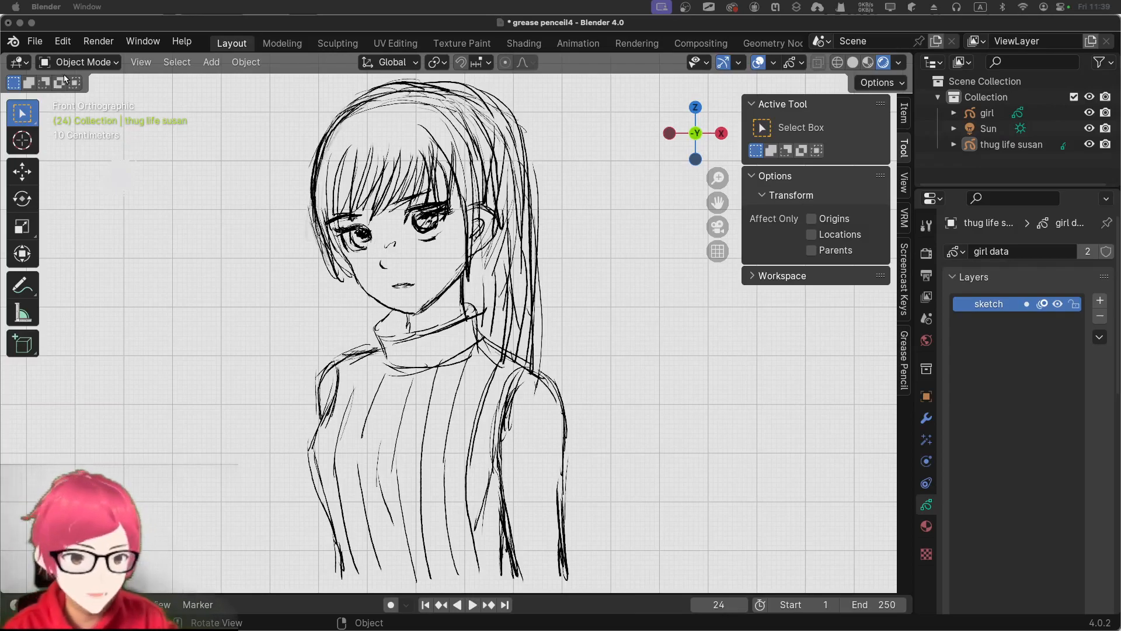
Create a new 2D Animation file, saving the changes to the current file before closing it
left_click(40, 45)
mouse_move(57, 59)
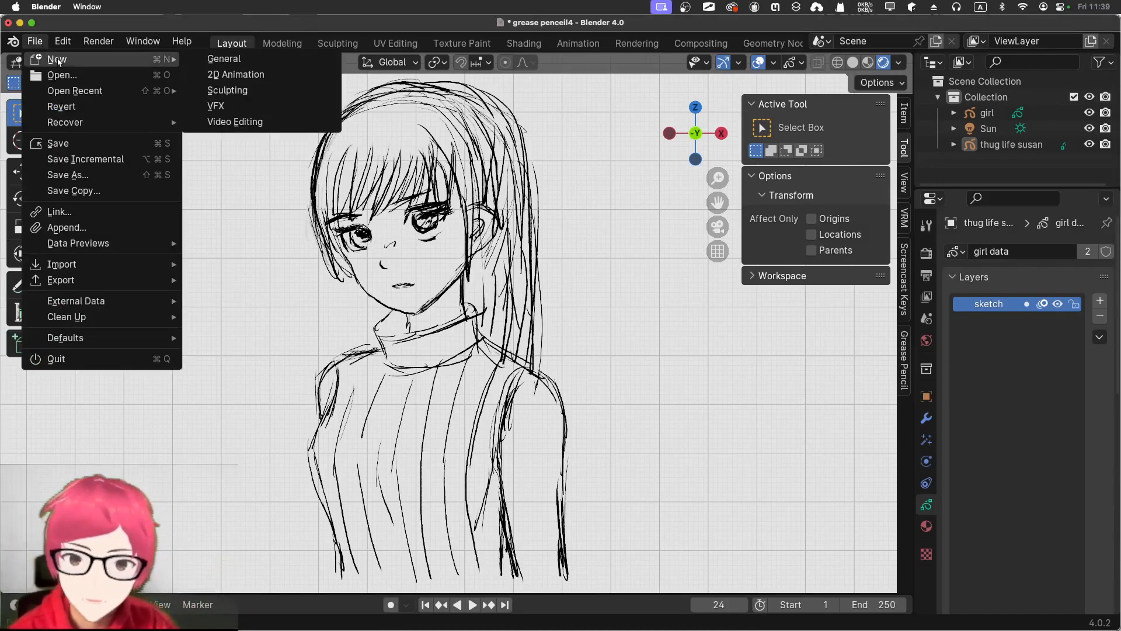
left_click(236, 75)
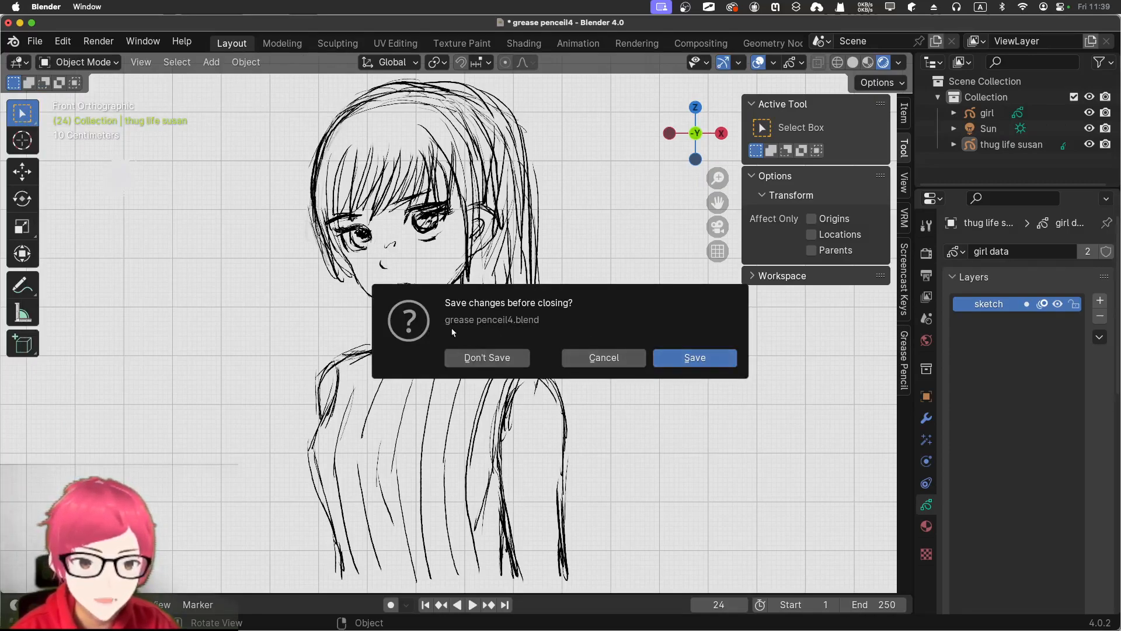
left_click(679, 368)
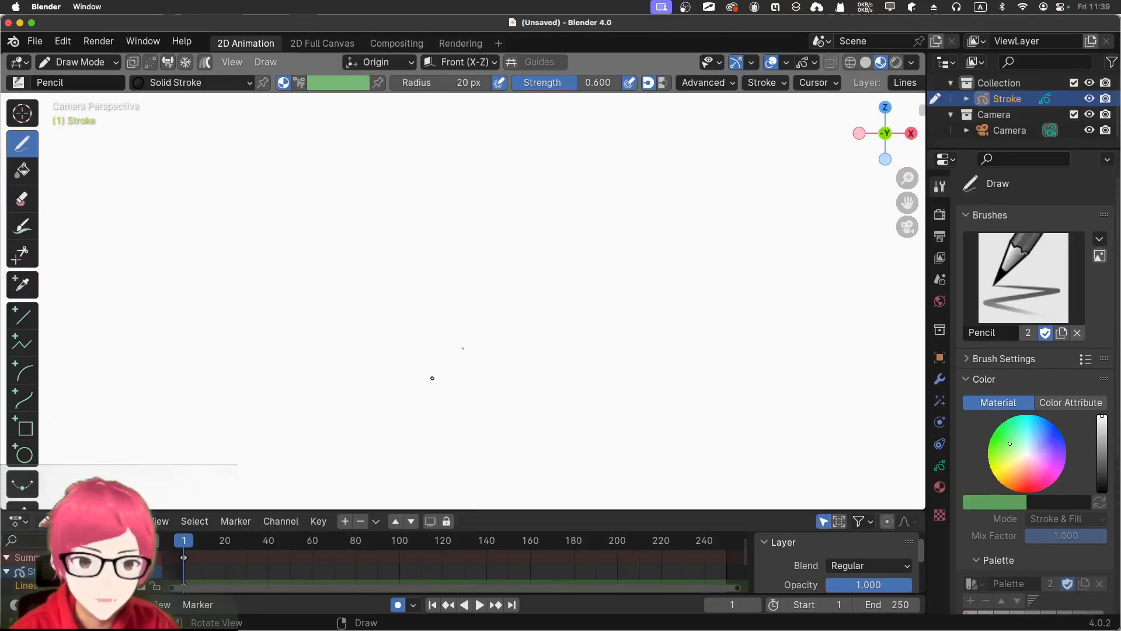
scroll(433, 330, "down", 4)
scroll(435, 333, "up", 2)
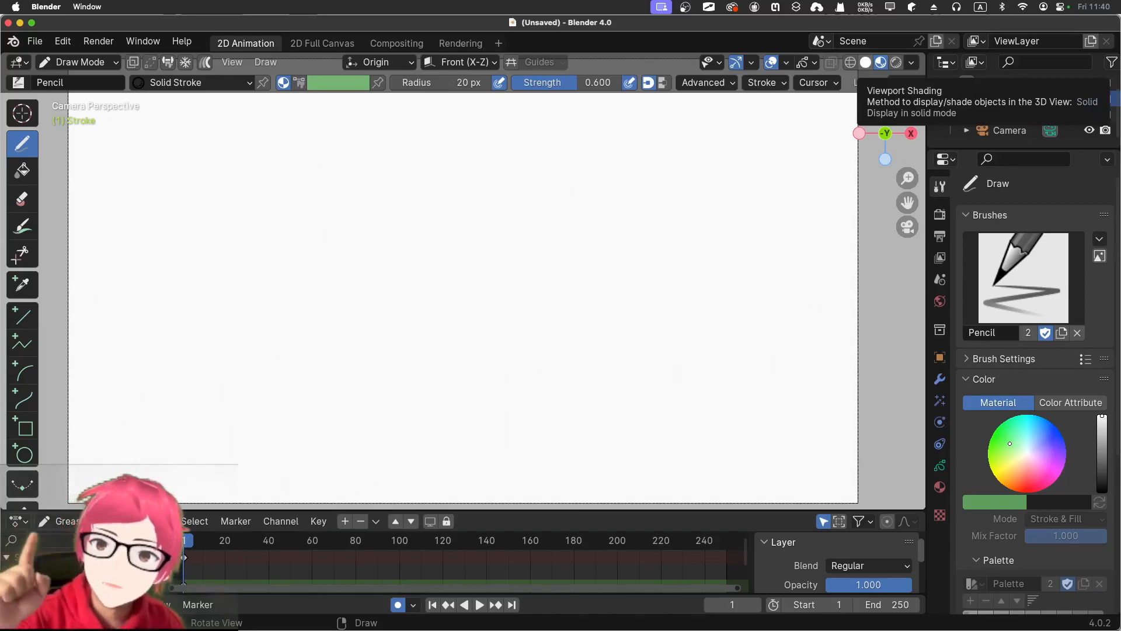
key("super+z")
key("super+z")
key("super+z")
key("super+z")
key("super+z")
key("super+z")
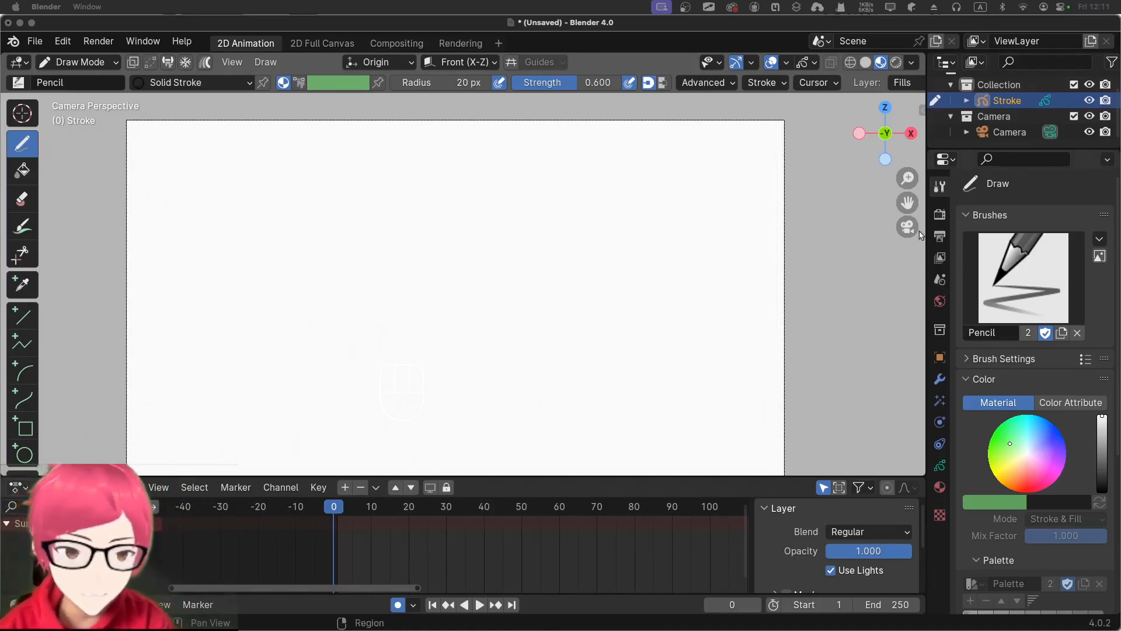
left_click(384, 302)
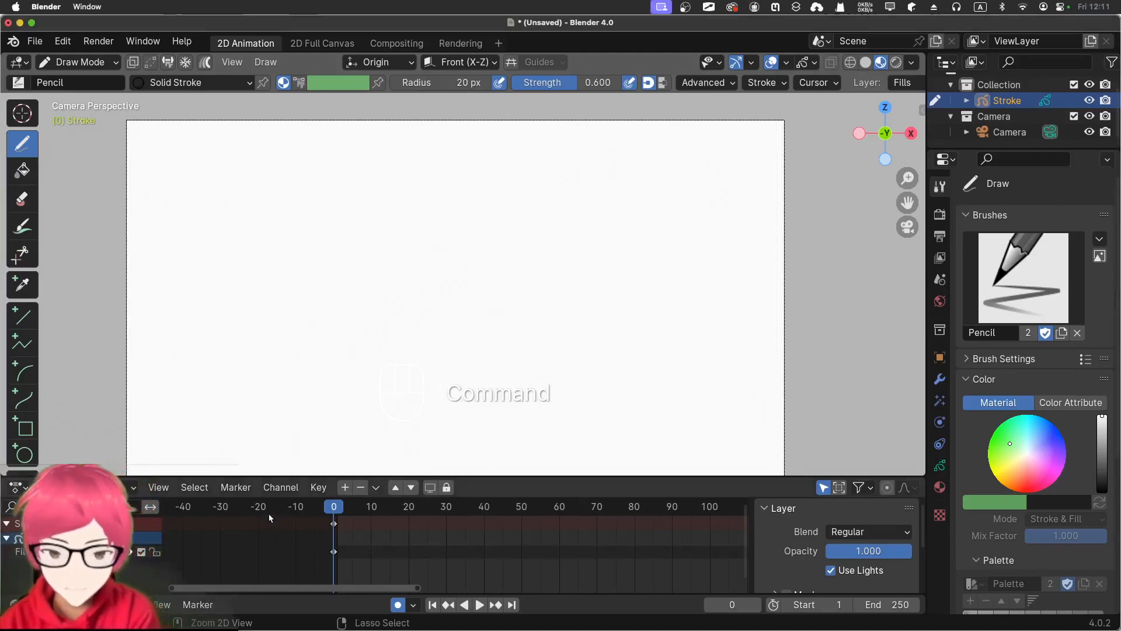
key("super+z")
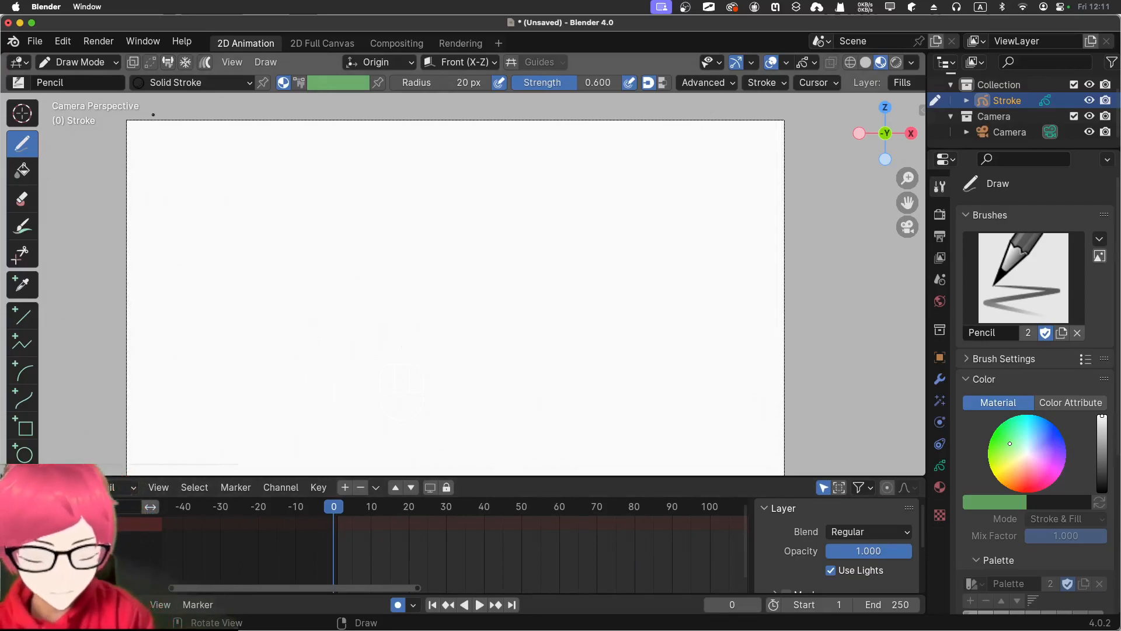
Switch the drawing brush from Pencil to Ink Pen
key("n")
left_click(917, 151)
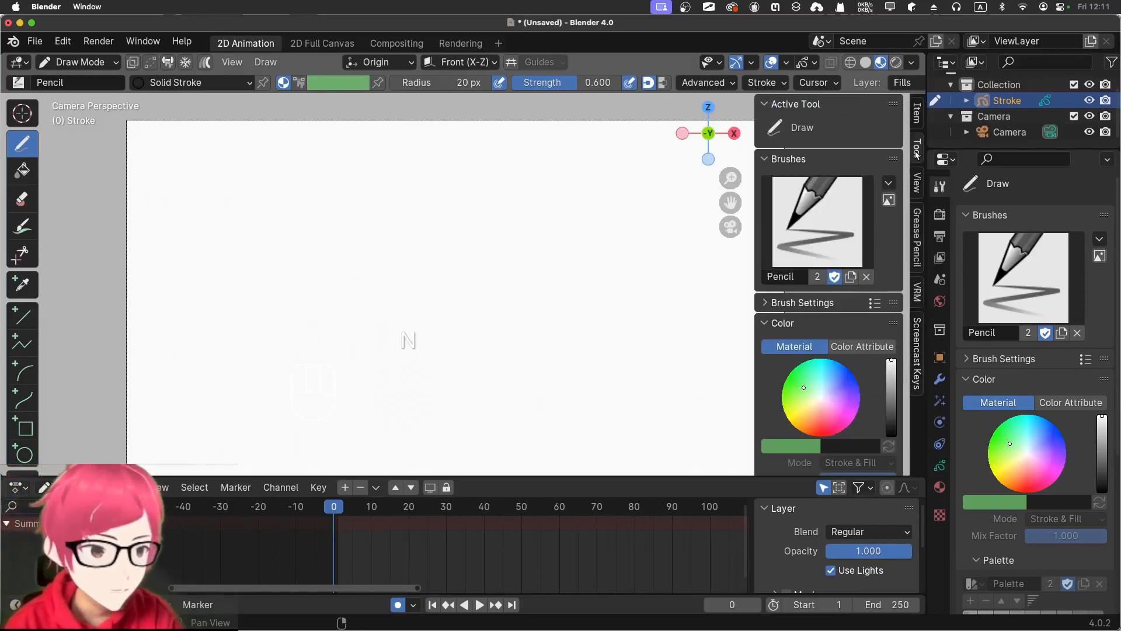
left_click(817, 234)
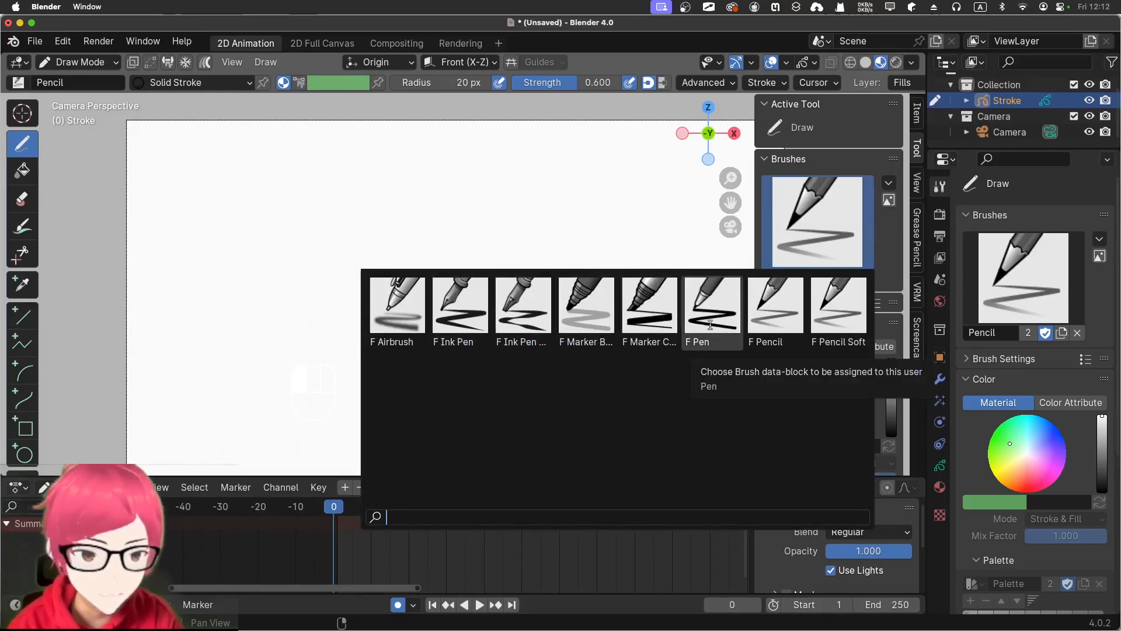
left_click(488, 315)
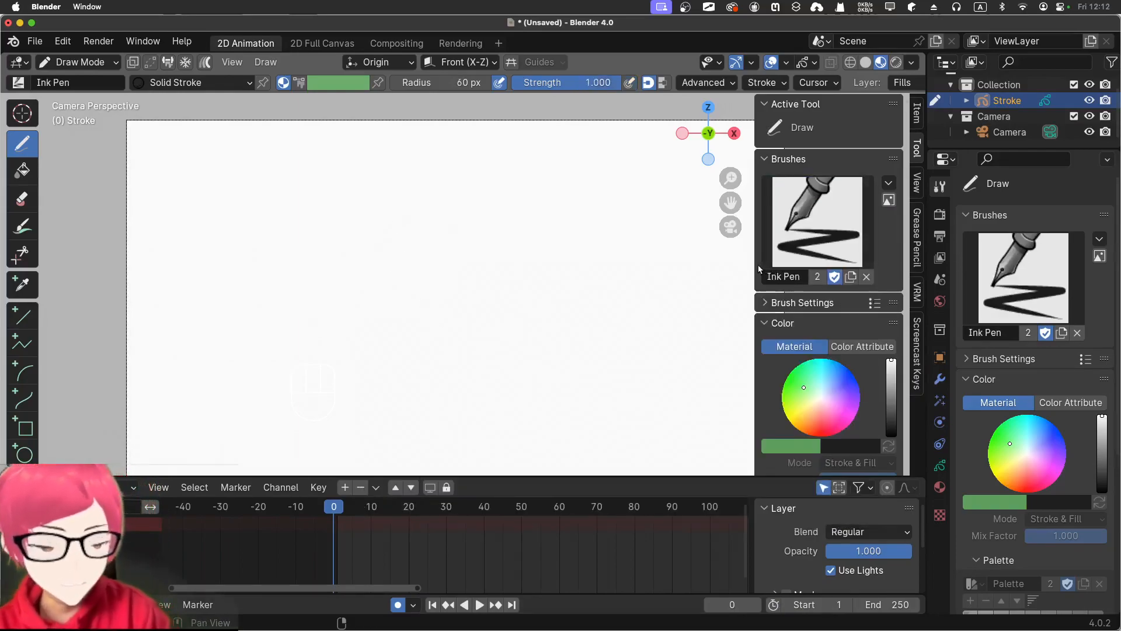
key("n")
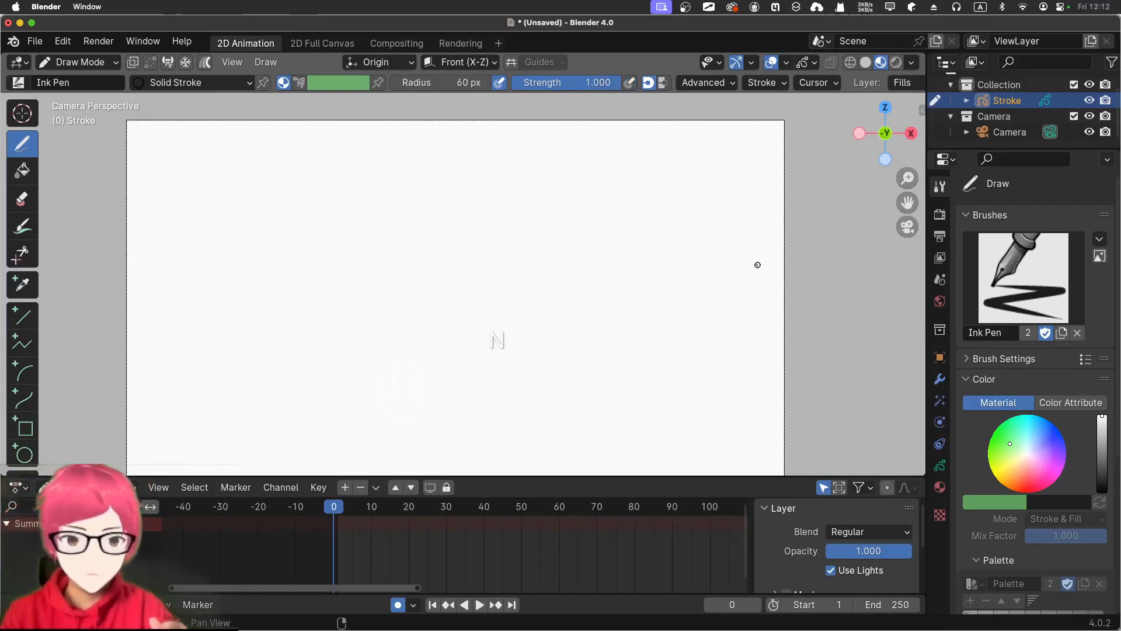
Draw a small circle in the upper part of the canvas at frame 0 and another directly below it near the bottom at frame 20
mouse_move(399, 180)
left_mouse_down()
mouse_move(395, 212)
mouse_move(403, 181)
mouse_move(414, 199)
left_mouse_up()
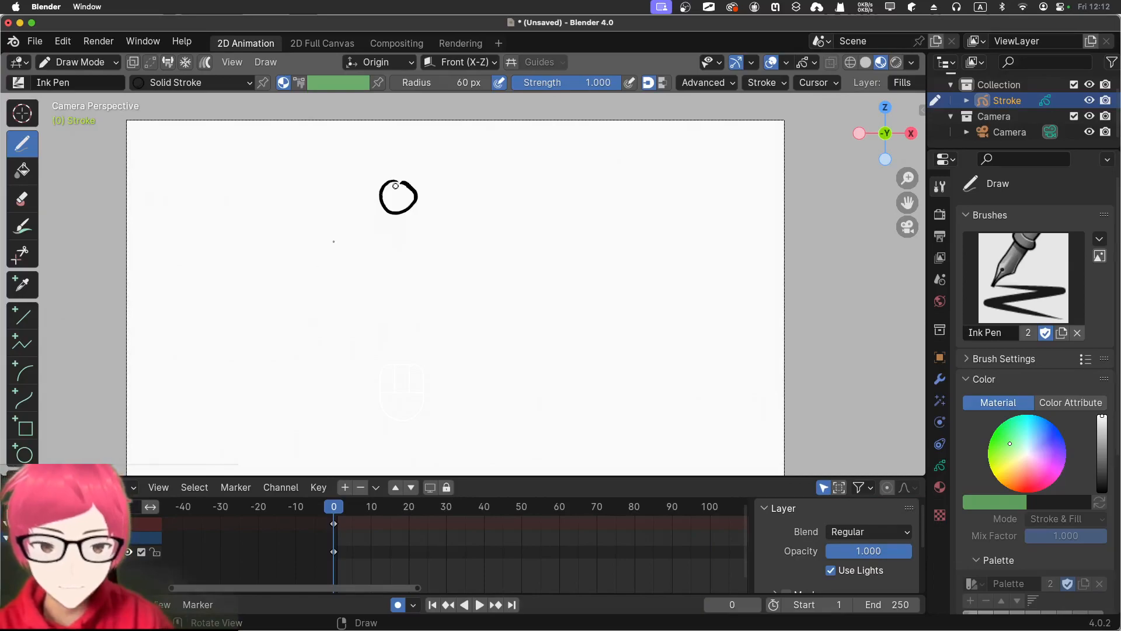
key("space")
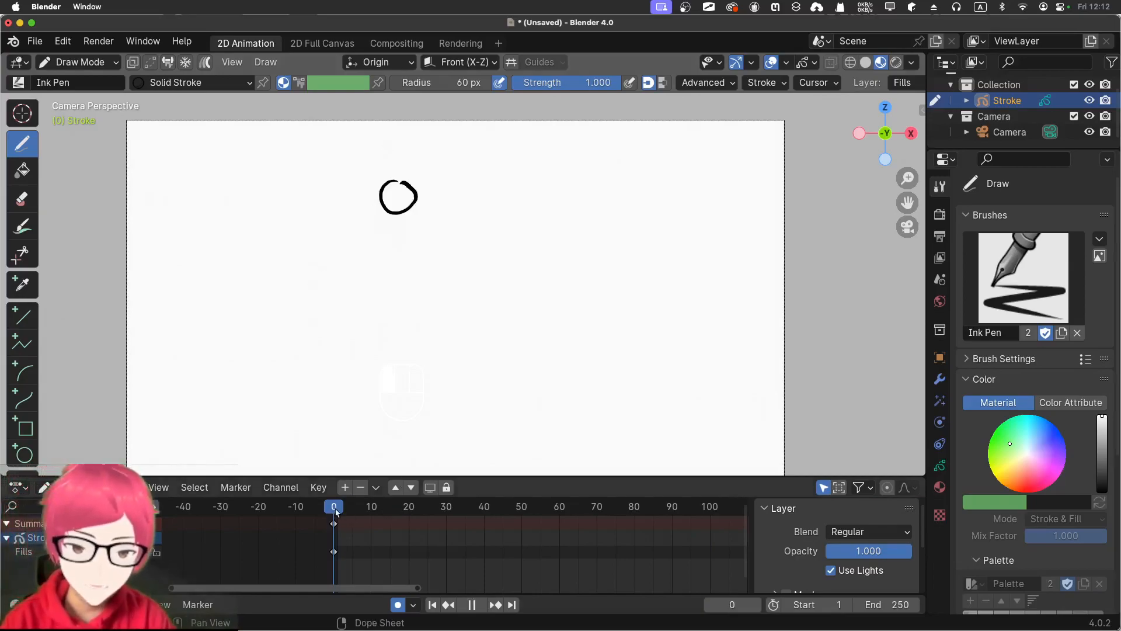
key("space")
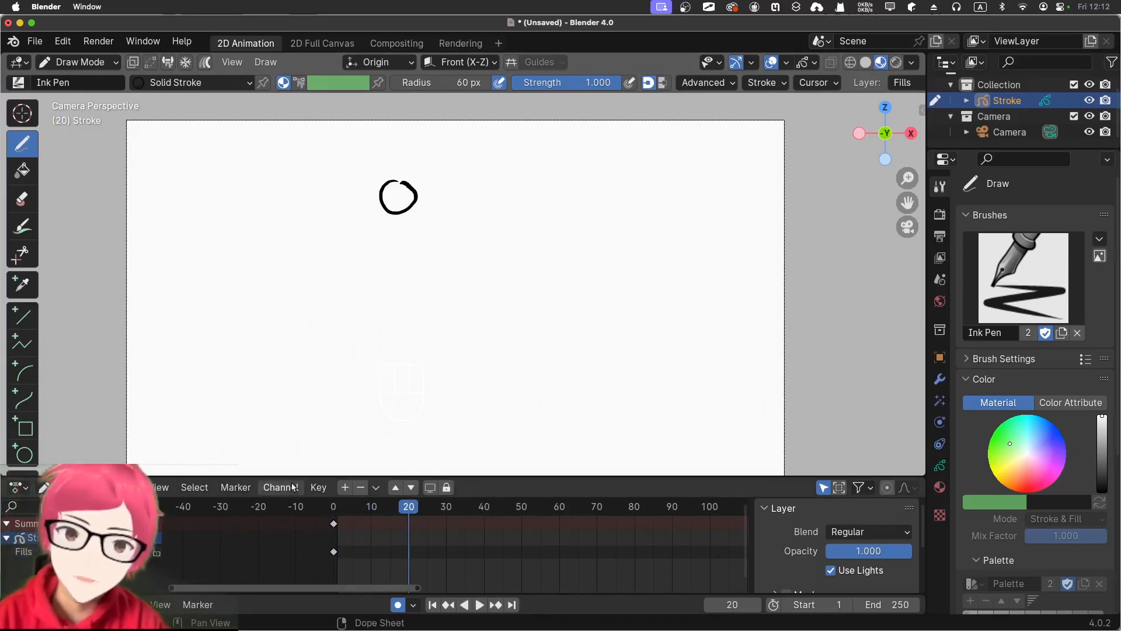
mouse_move(385, 380)
left_mouse_down()
mouse_move(383, 416)
mouse_move(413, 396)
mouse_move(397, 375)
mouse_move(378, 375)
left_mouse_up()
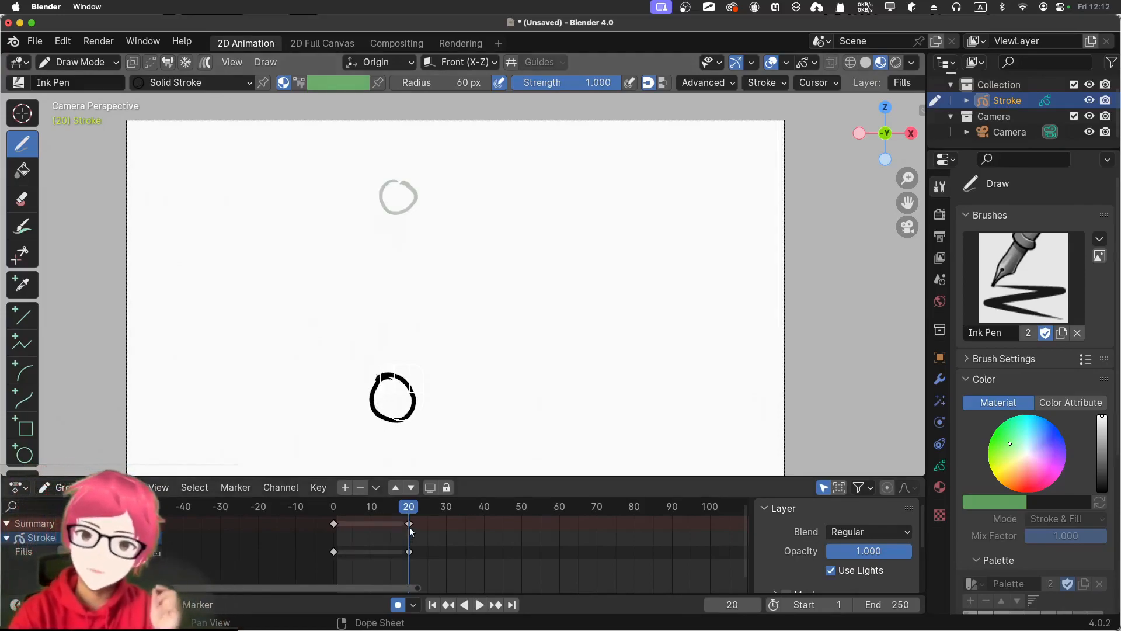
Play the animation from frame 1 and scrub back through it to examine the change between the two circle drawings
left_click(432, 604)
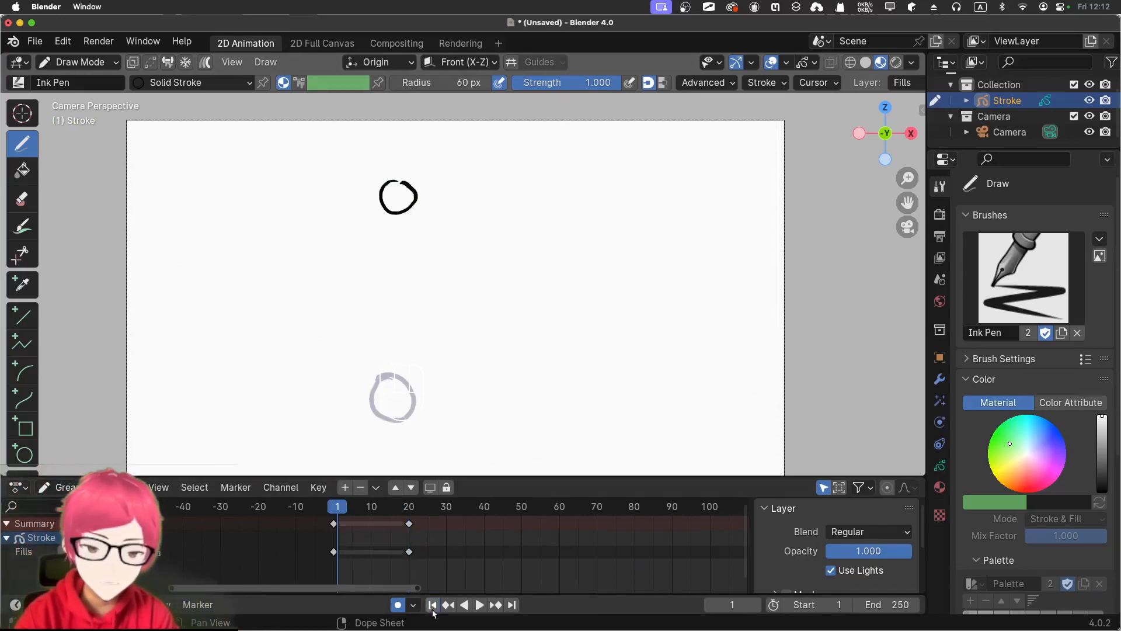
left_click(479, 605)
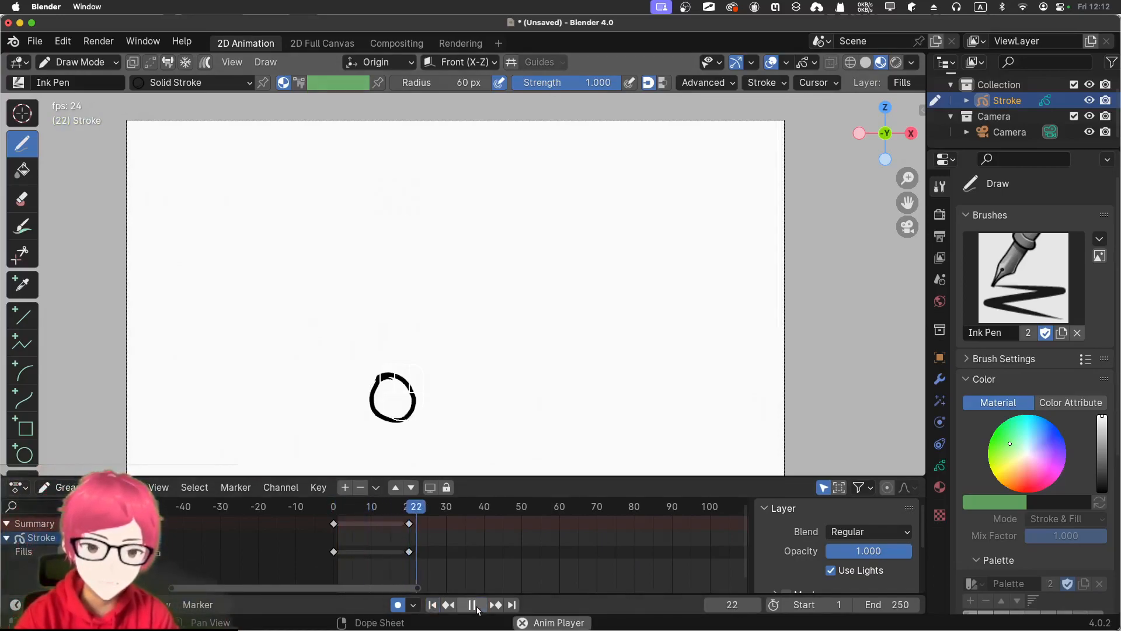
key("space")
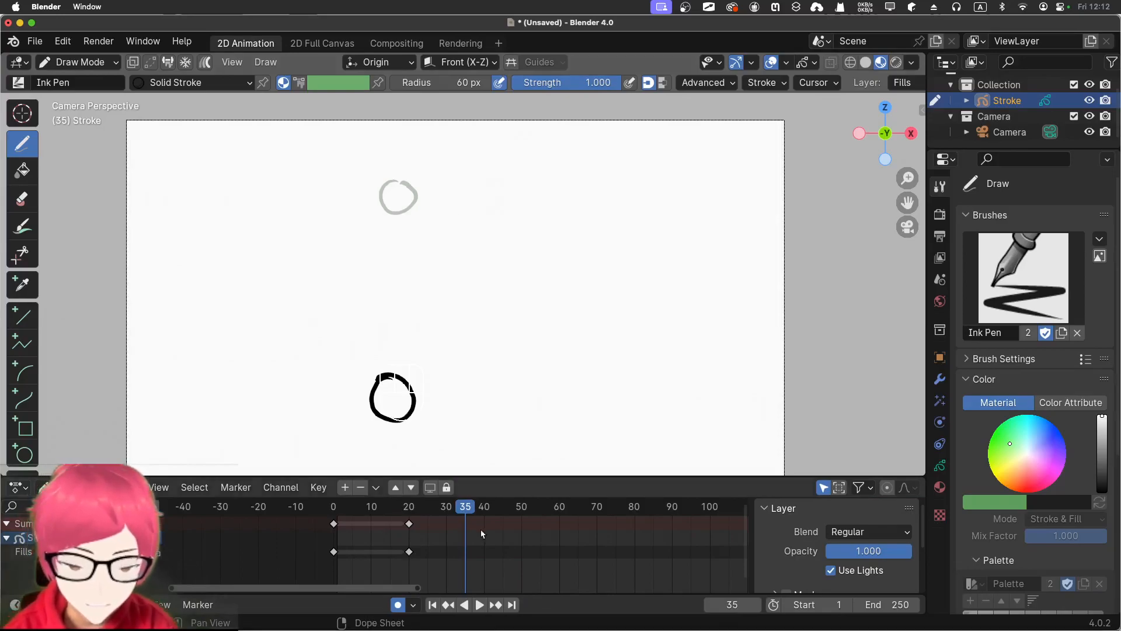
left_click_drag(466, 510, 361, 522)
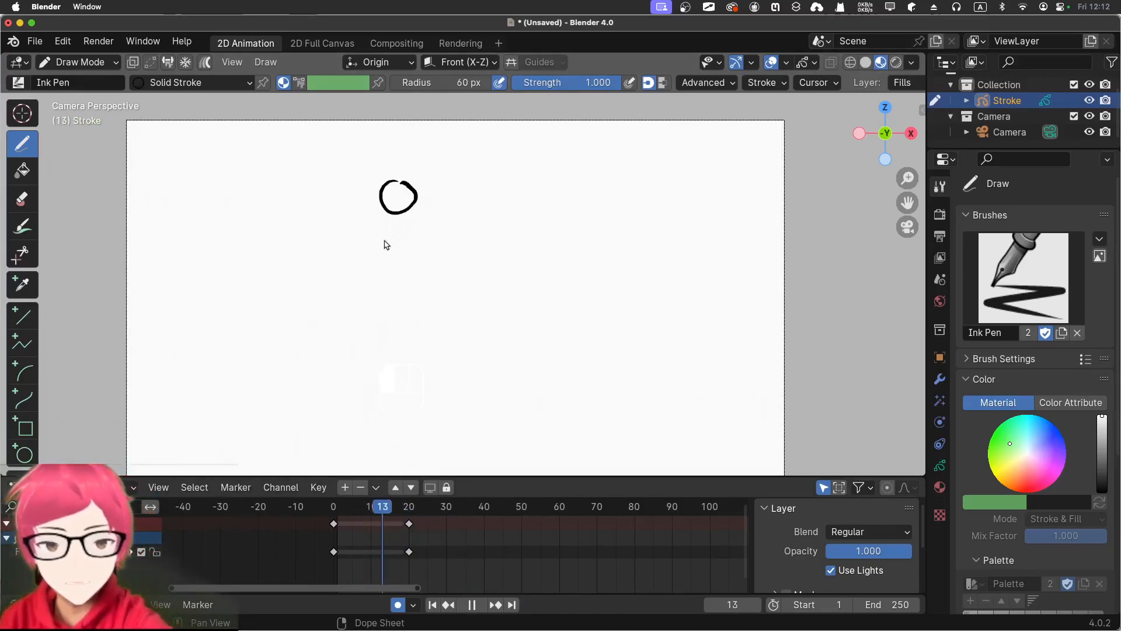
key("space")
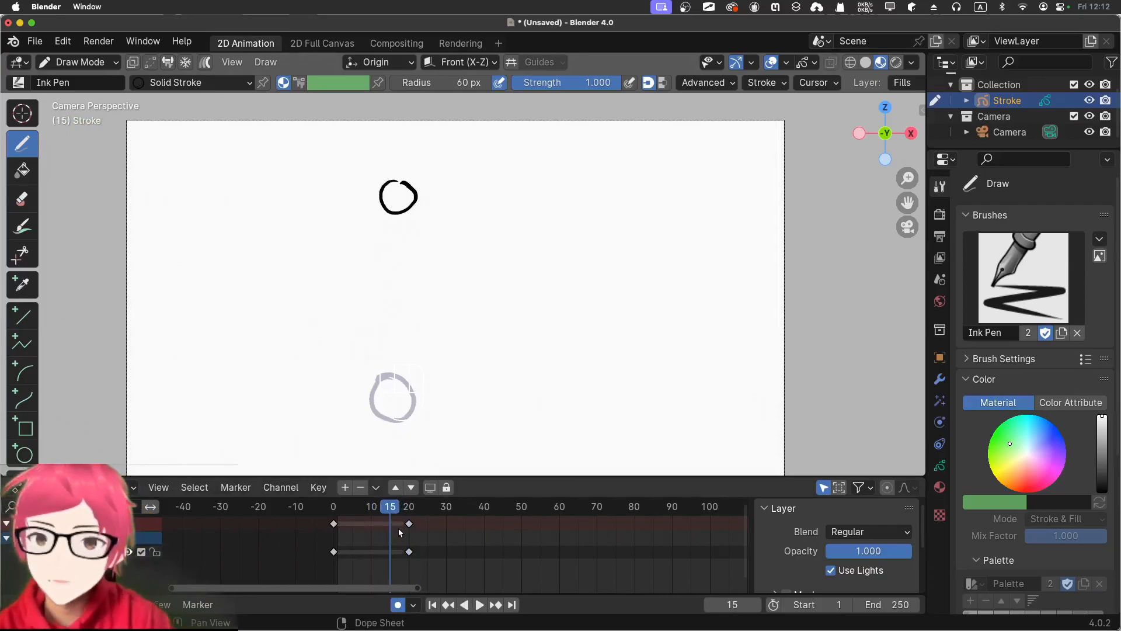
Generate in-between drawings for the two circle keyframes with Interpolate Sequence, working from frame 10
left_click_drag(394, 508, 356, 512)
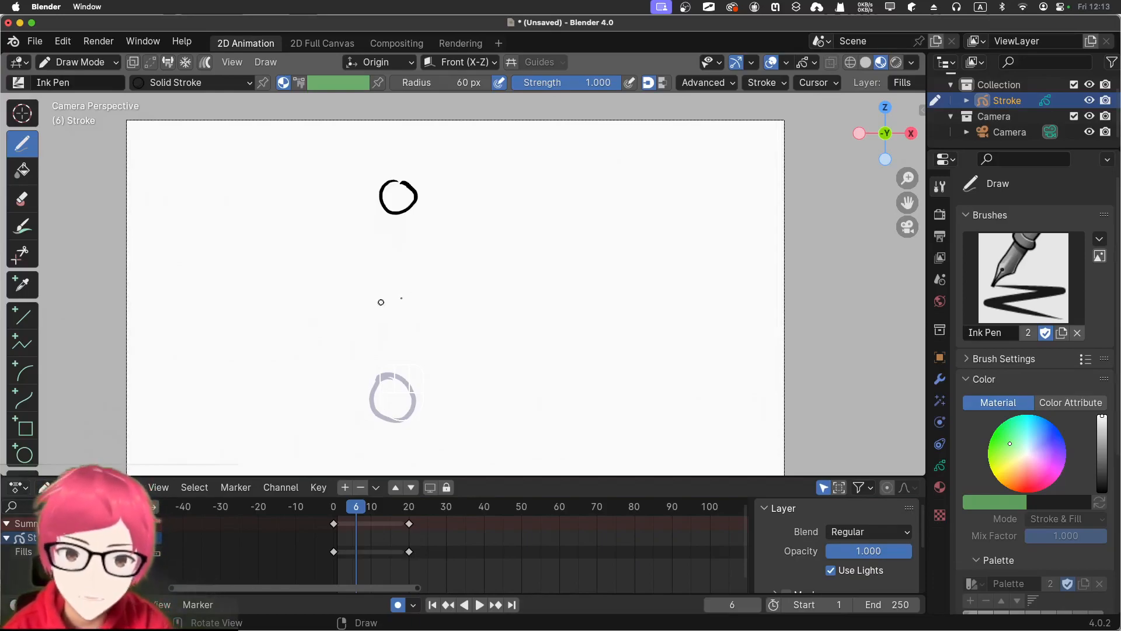
left_click_drag(358, 514, 370, 506)
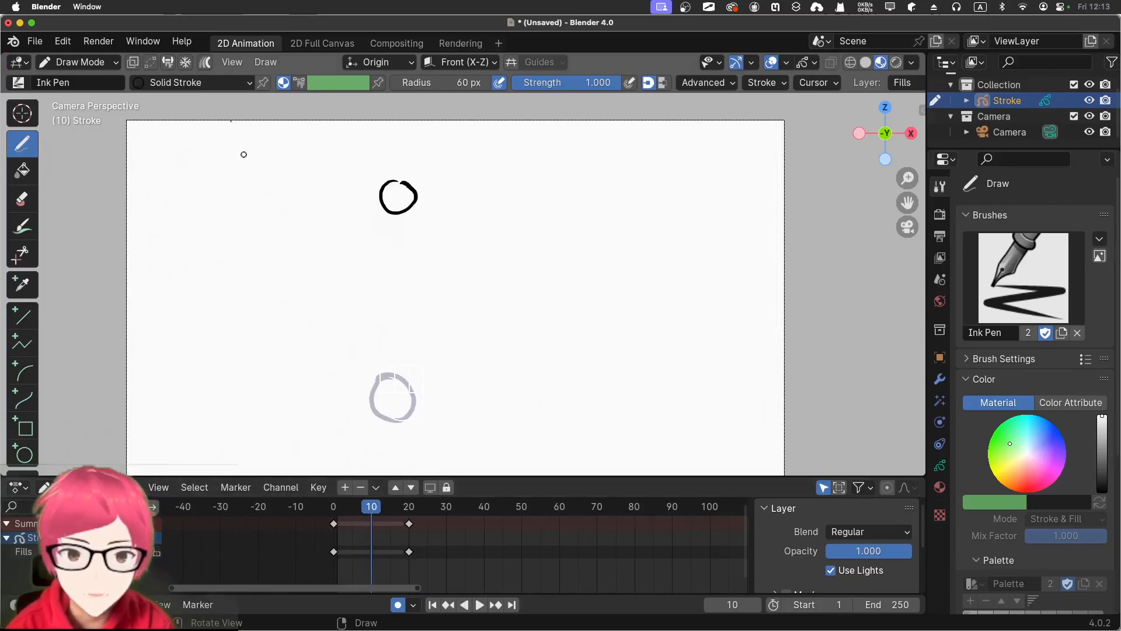
left_click(273, 63)
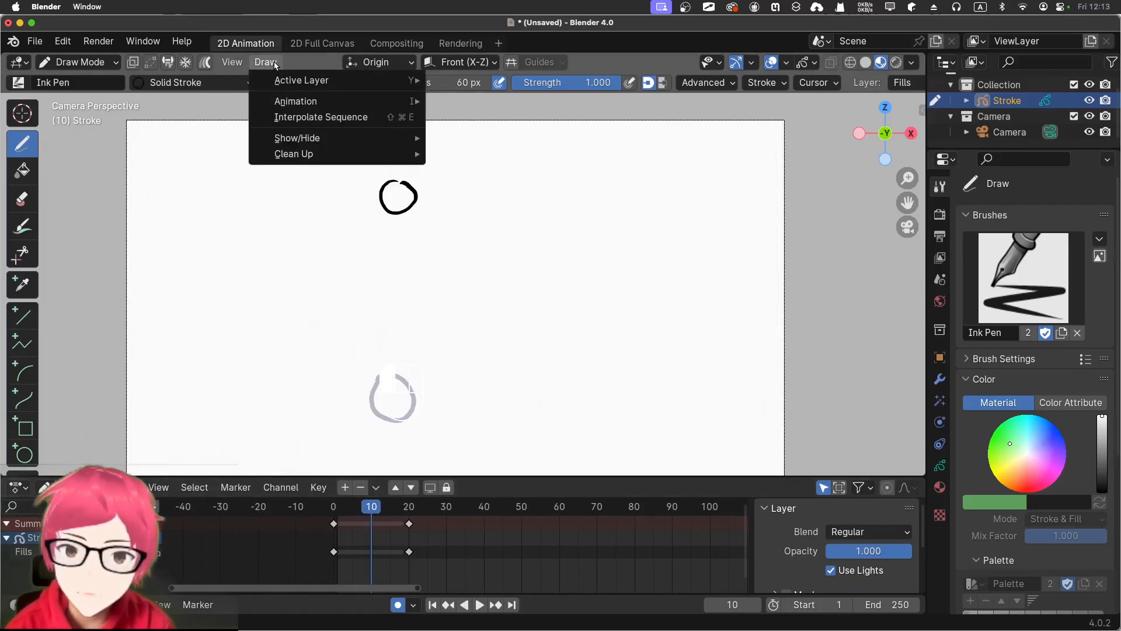
left_click(269, 118)
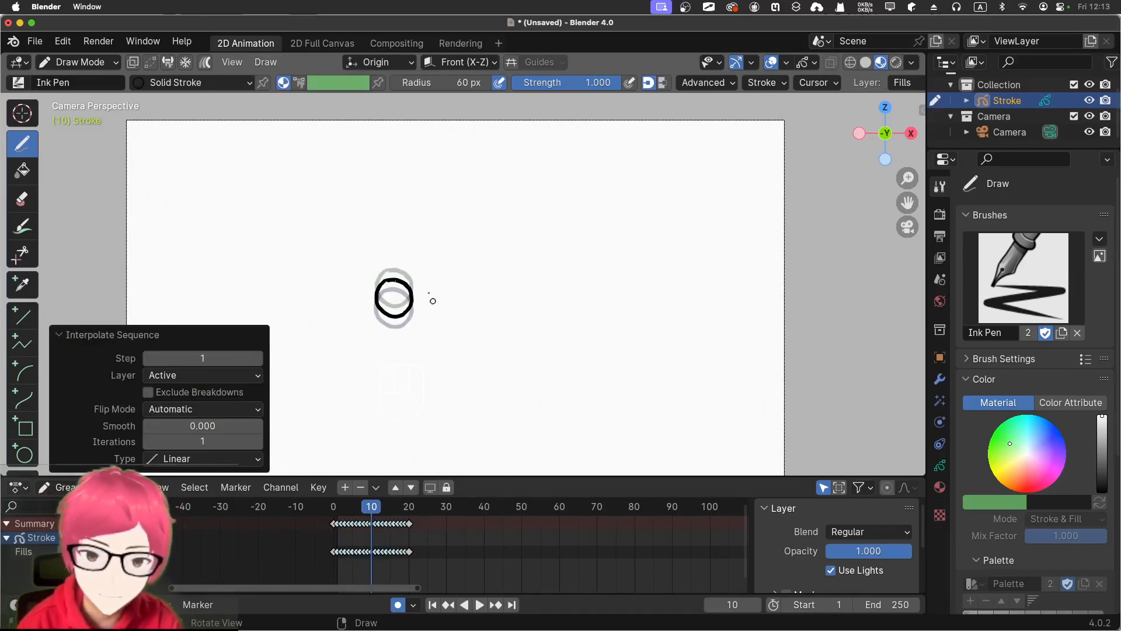
Play the interpolated circle animation from frame 0 to check the falling motion
left_click_drag(374, 512, 325, 491)
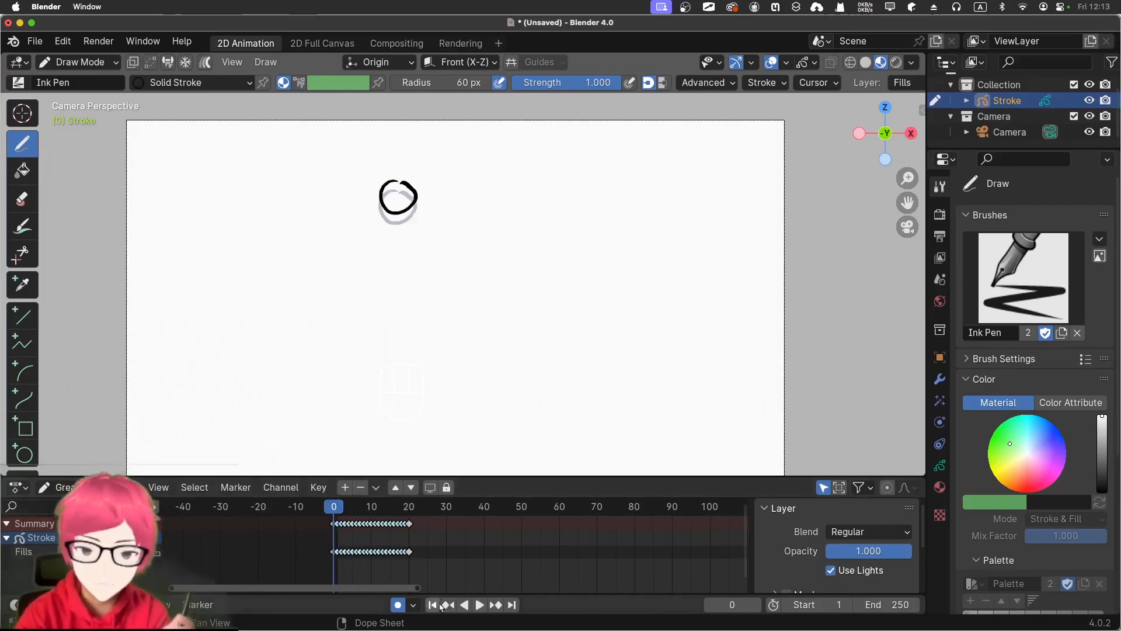
left_click(479, 605)
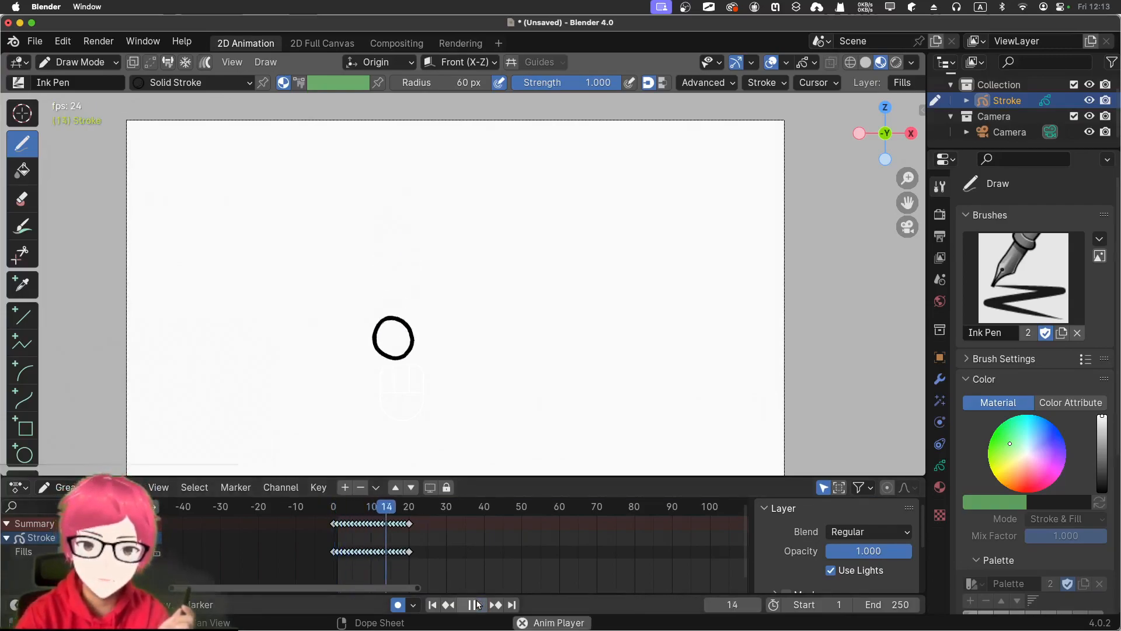
left_click(474, 604)
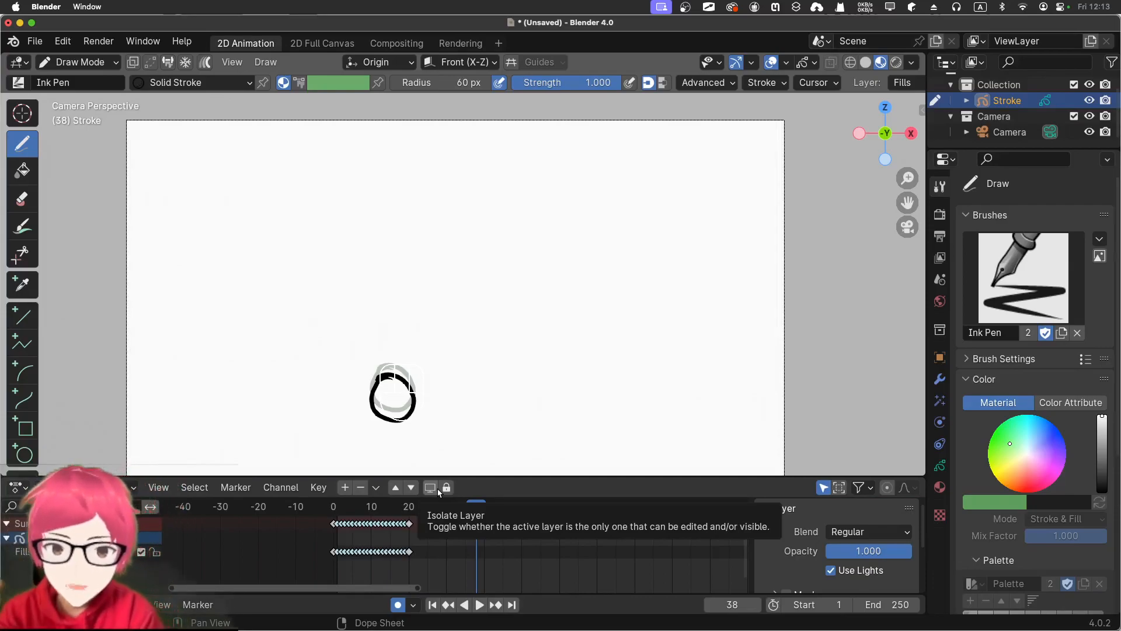
Draw a wide, flattened ellipse over the lower circle at frame 24 as the squashed ball
left_click_drag(479, 513, 410, 507)
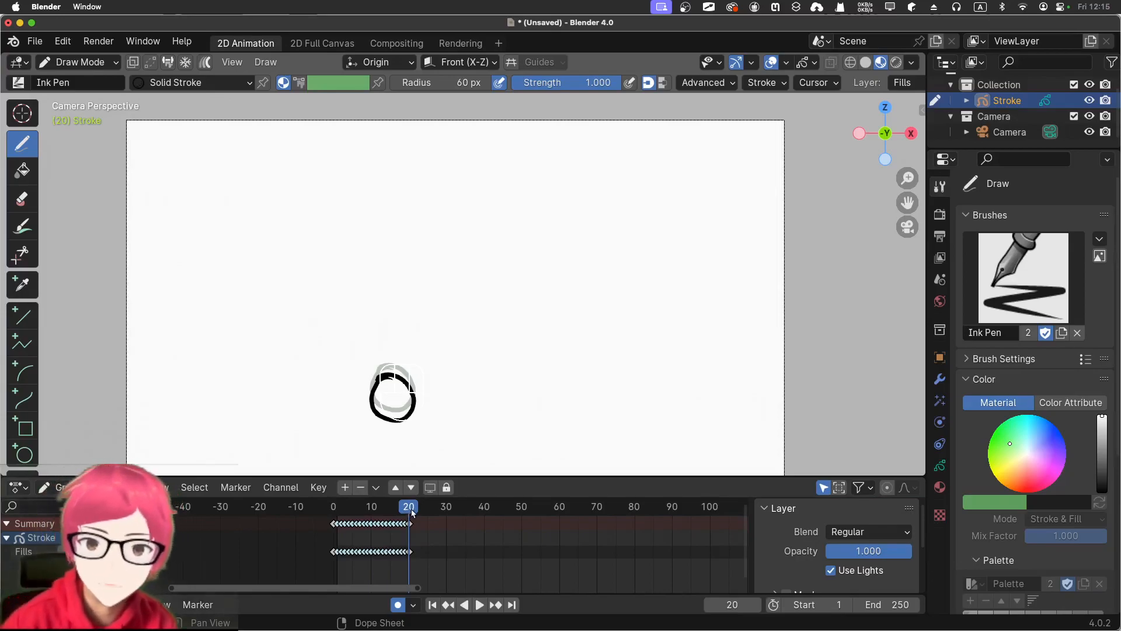
mouse_move(410, 515)
left_mouse_down()
mouse_move(438, 516)
mouse_move(424, 511)
left_mouse_up()
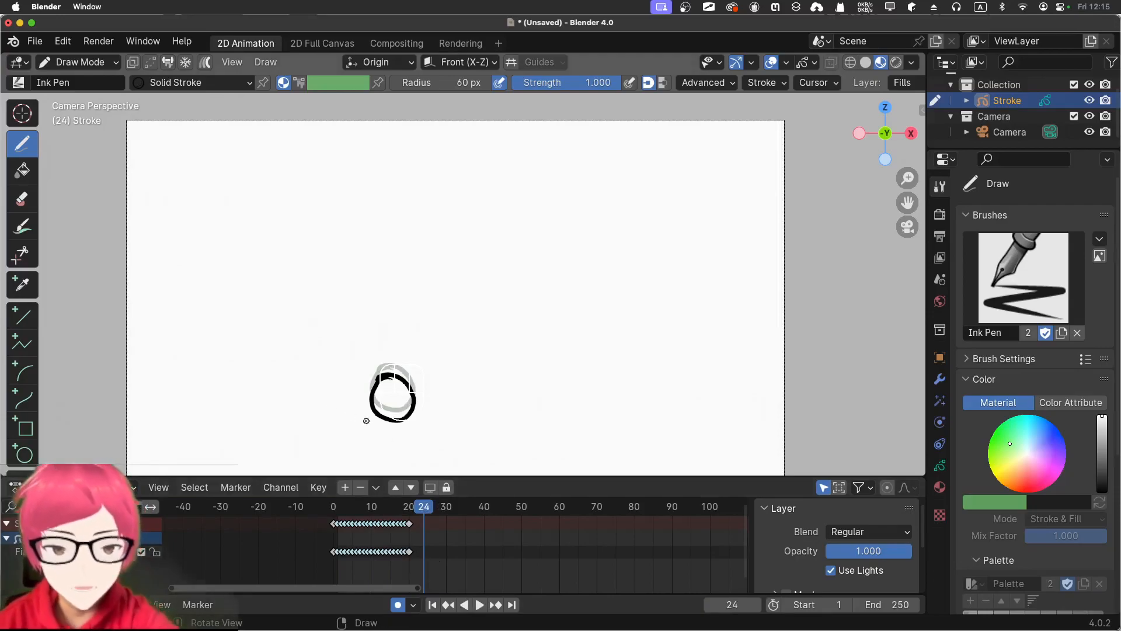
mouse_move(382, 374)
left_mouse_down()
mouse_move(361, 406)
mouse_move(414, 418)
mouse_move(419, 399)
mouse_move(385, 395)
left_mouse_up()
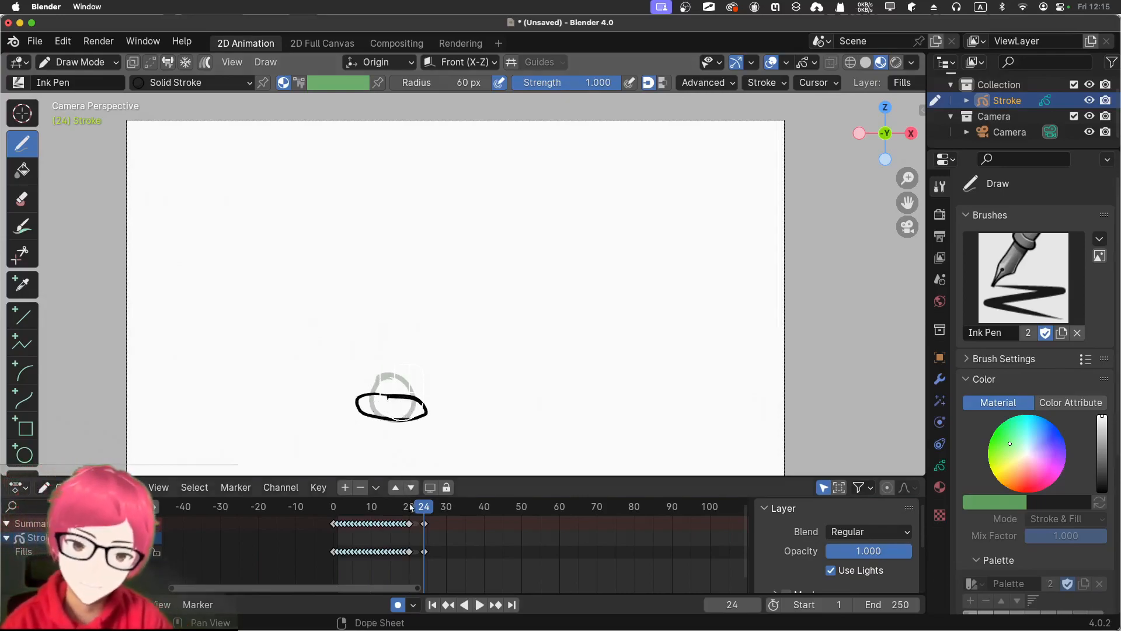
Interpolate the sequence at frame 22 between the lower circle and the squashed ball, setting the interpolation type to Custom
left_click_drag(423, 512, 416, 511)
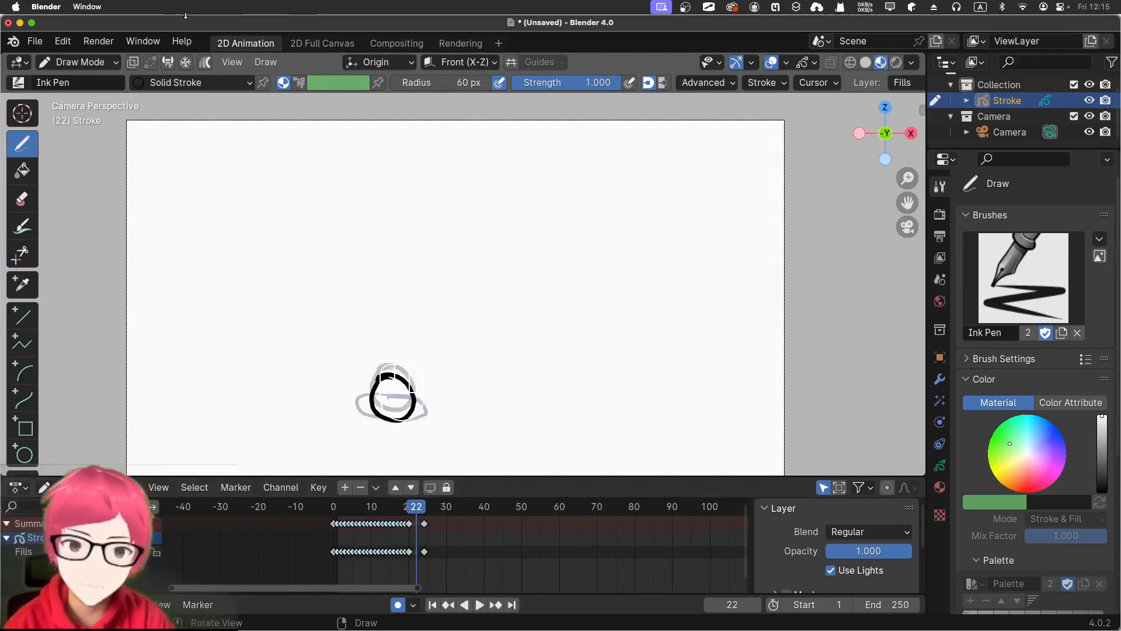
left_click(265, 62)
mouse_move(285, 153)
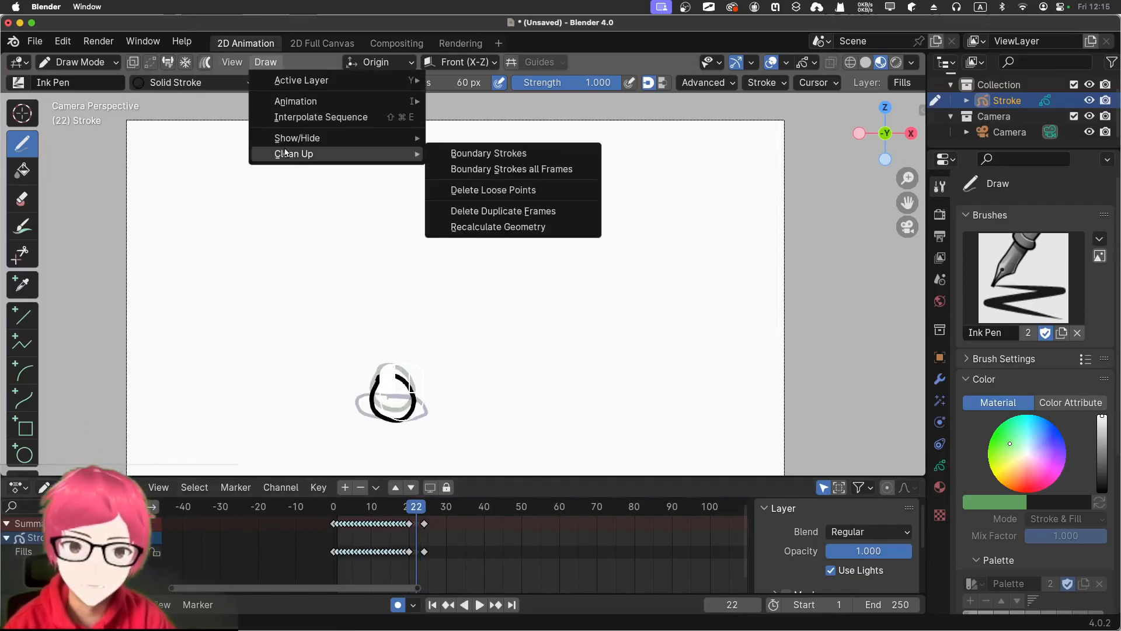
left_click(286, 118)
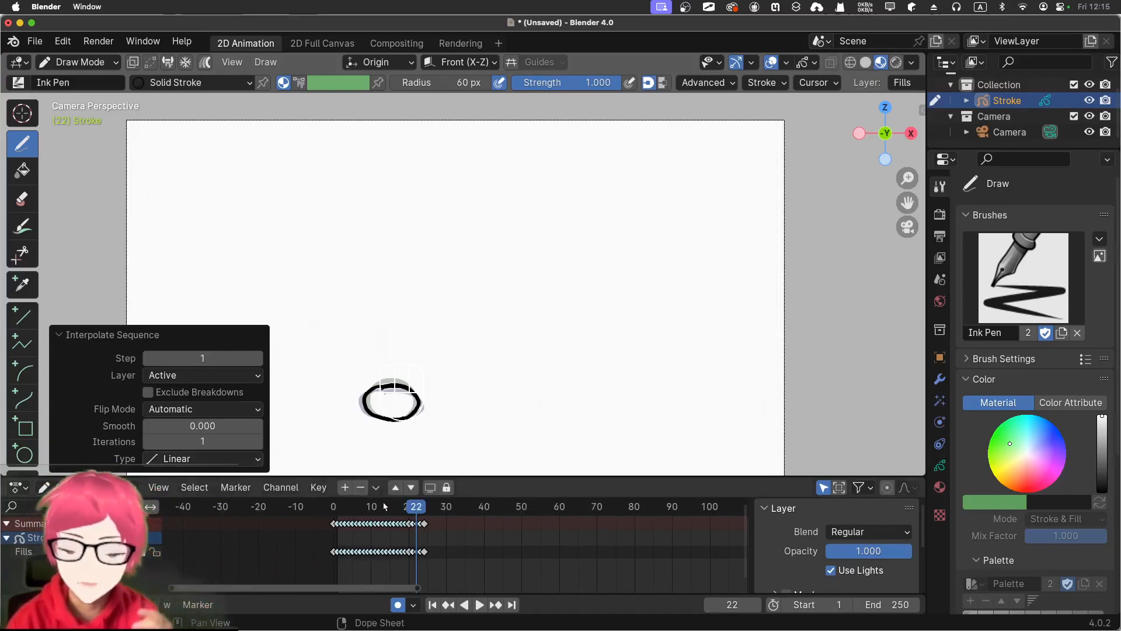
left_click(230, 465)
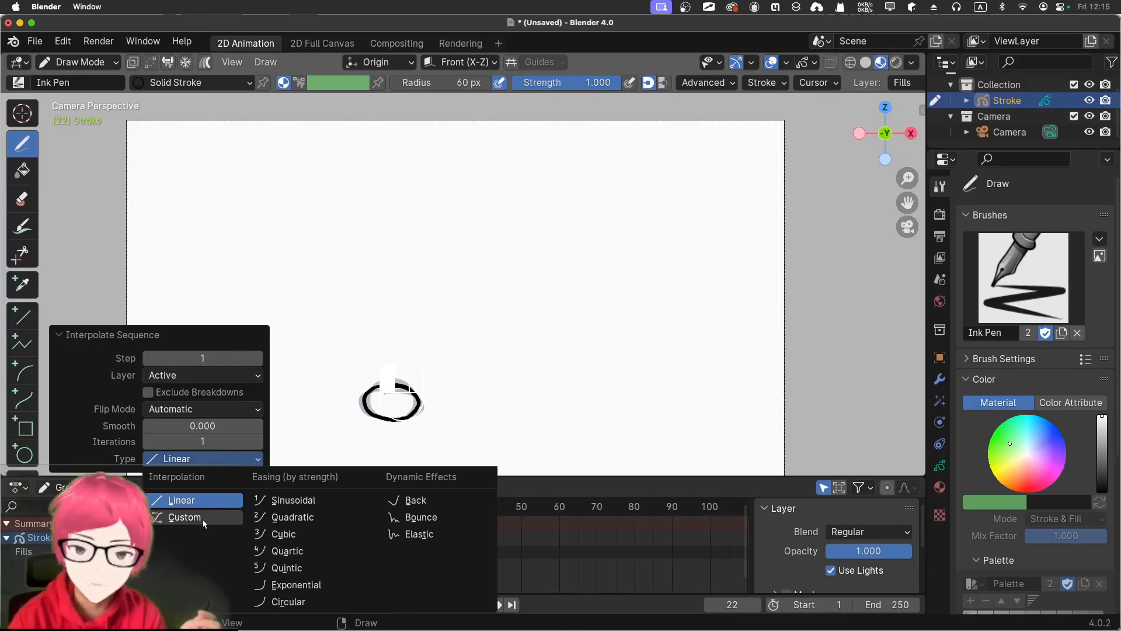
left_click(181, 516)
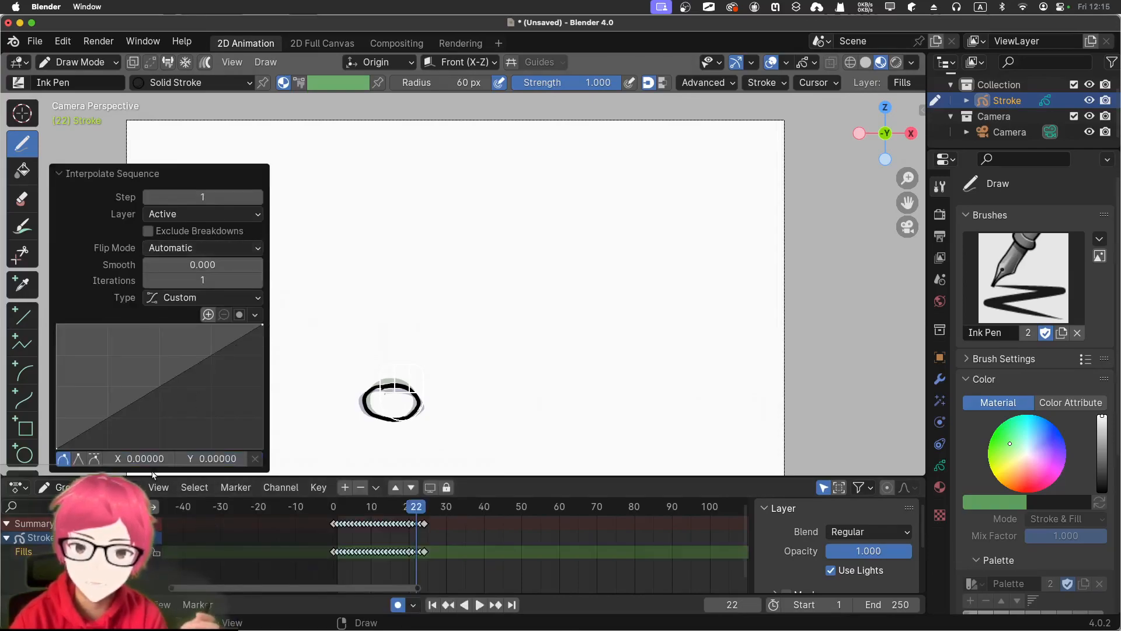
Play the animation from frame 0 to check the fall and squash of the ball
left_click(59, 174)
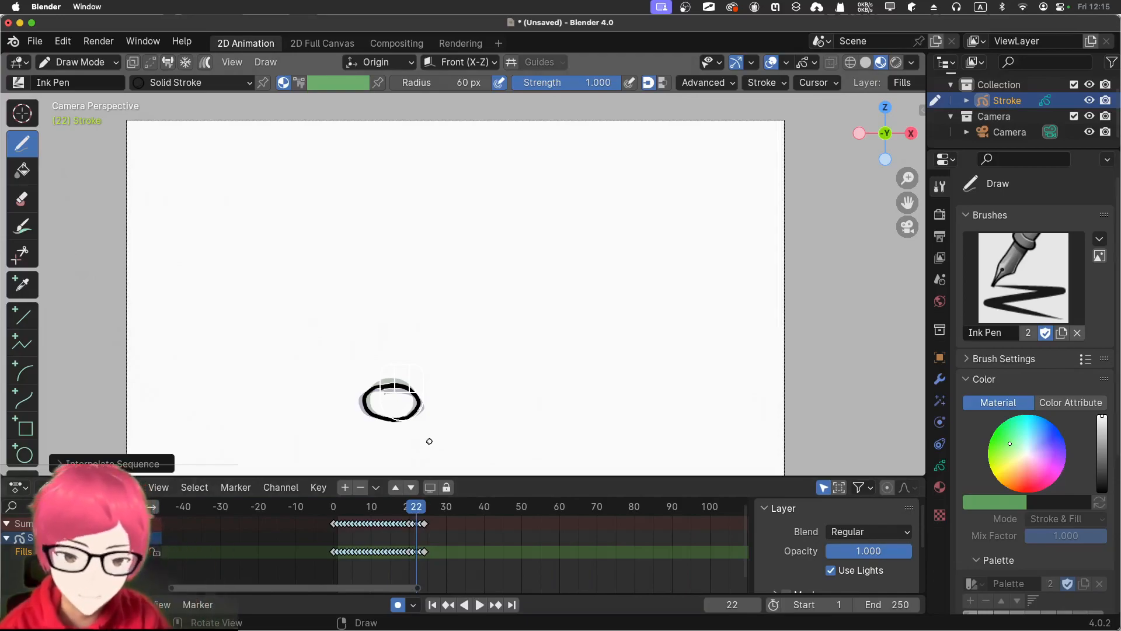
left_click_drag(418, 507, 333, 507)
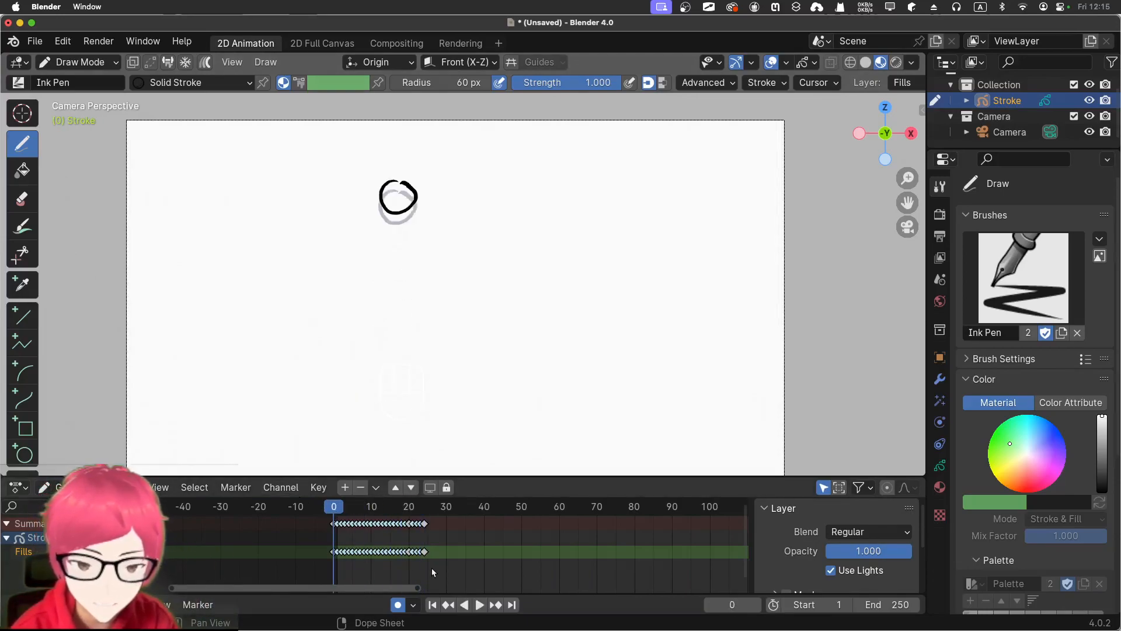
left_click(481, 605)
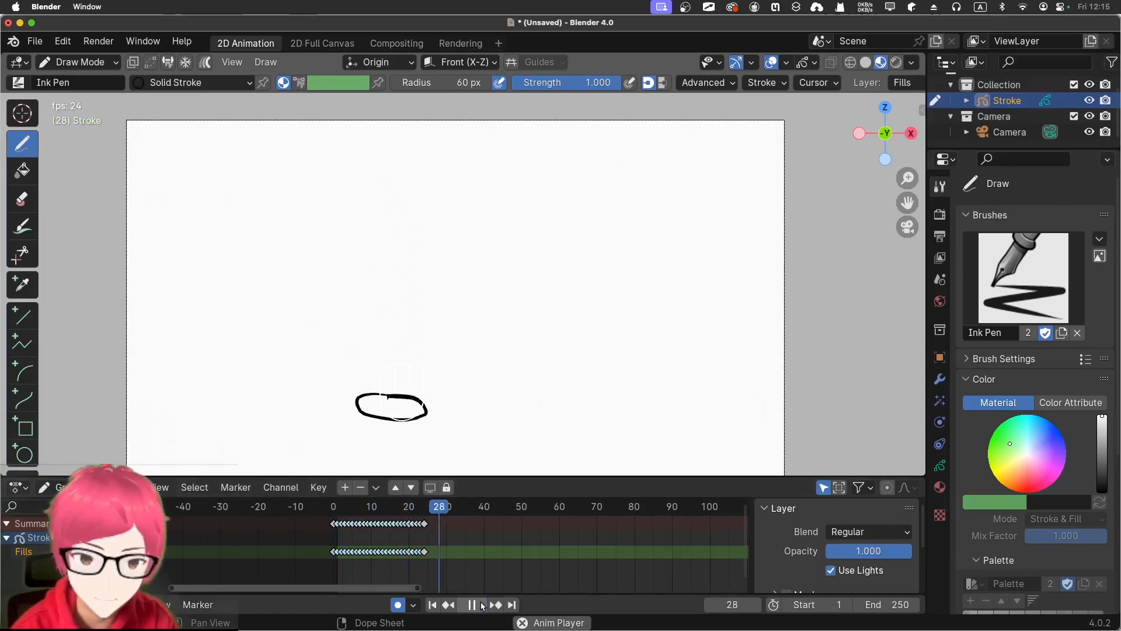
left_click(472, 605)
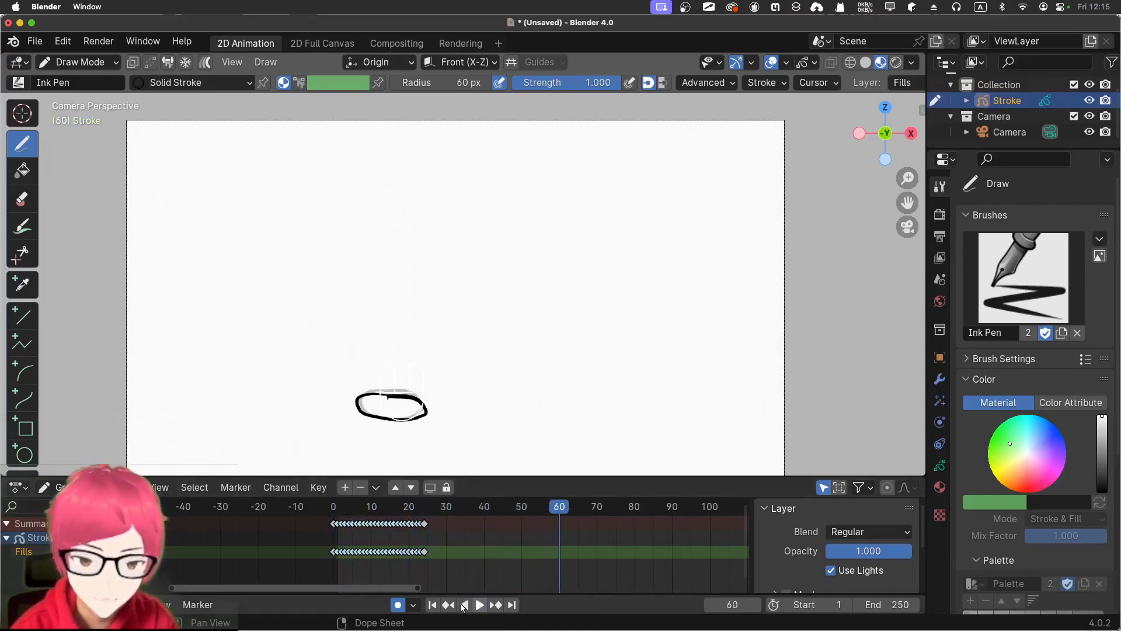
left_click(433, 605)
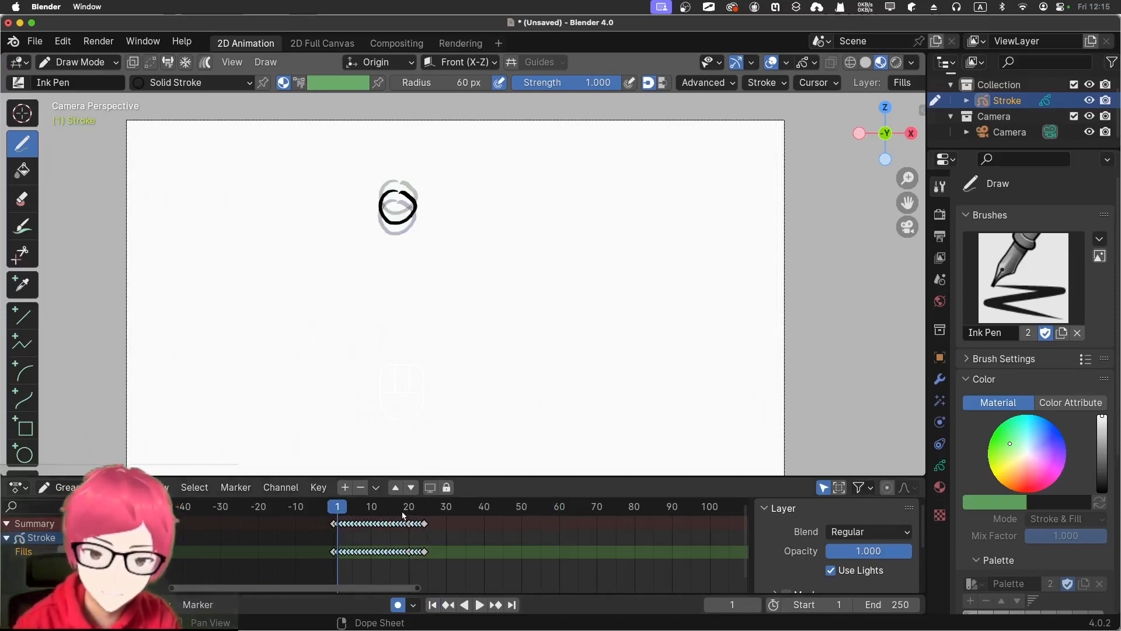
Draw a tall, narrow ellipse over the squashed ball at frame 28 as the stretched rebound pose
mouse_move(341, 506)
left_mouse_down()
mouse_move(446, 525)
mouse_move(432, 526)
left_mouse_up()
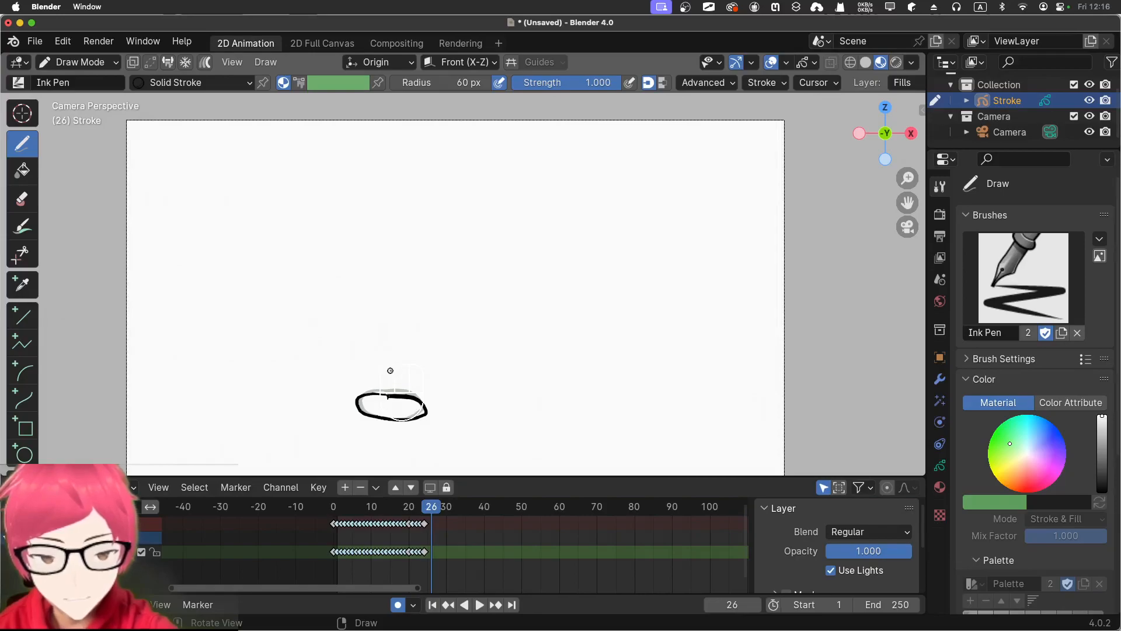
left_click_drag(432, 507, 439, 507)
mouse_move(382, 356)
left_mouse_down()
mouse_move(391, 422)
mouse_move(395, 355)
mouse_move(387, 353)
left_mouse_up()
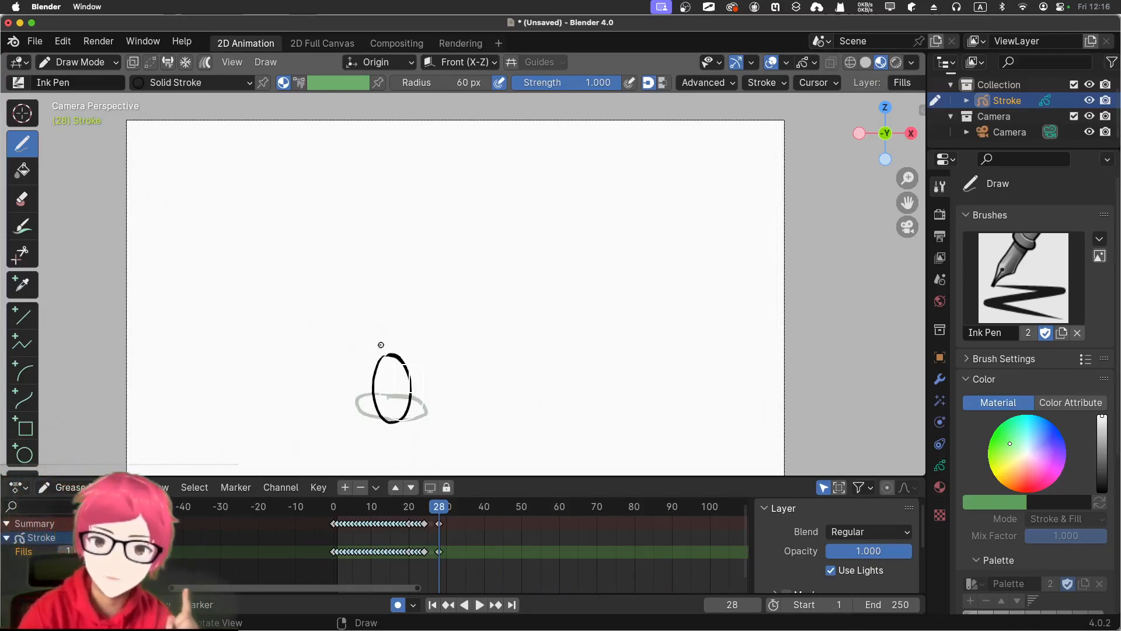
Draw a round ball near the upper edge of the canvas at frame 39 as the peak of the rebound
key("space")
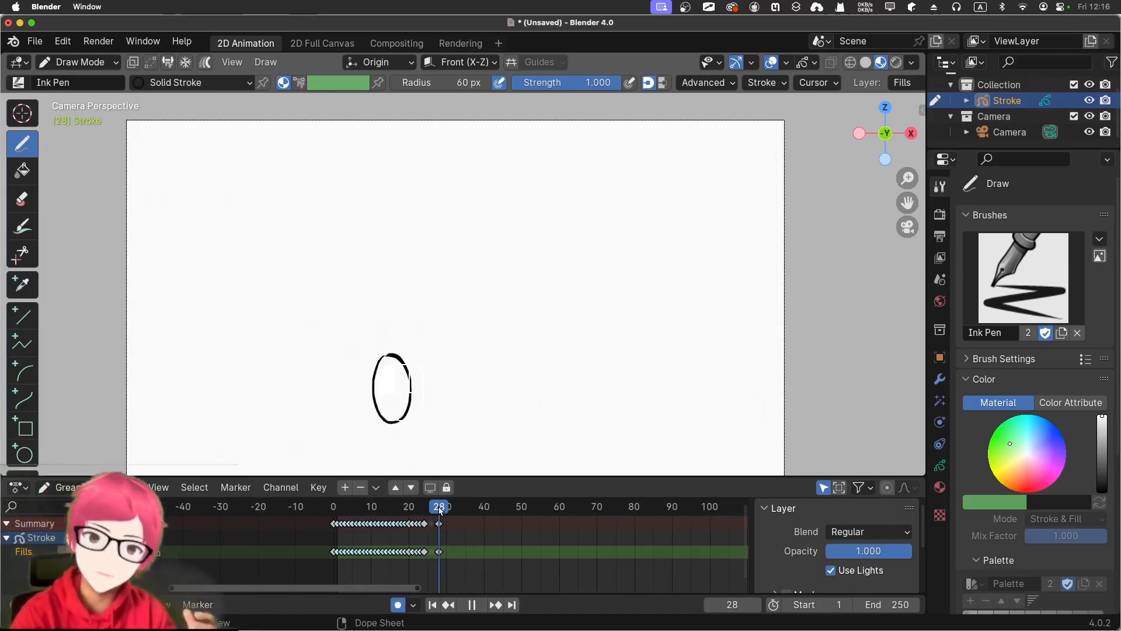
key("space")
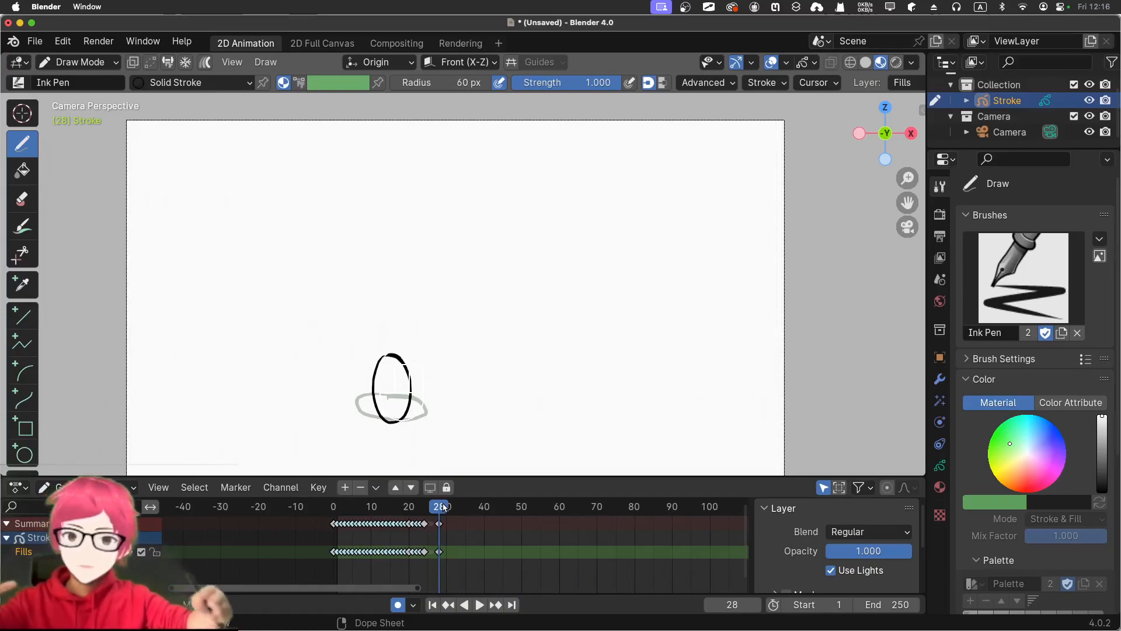
key("space")
mouse_move(467, 509)
left_mouse_down()
mouse_move(530, 516)
mouse_move(464, 513)
mouse_move(476, 512)
left_mouse_up()
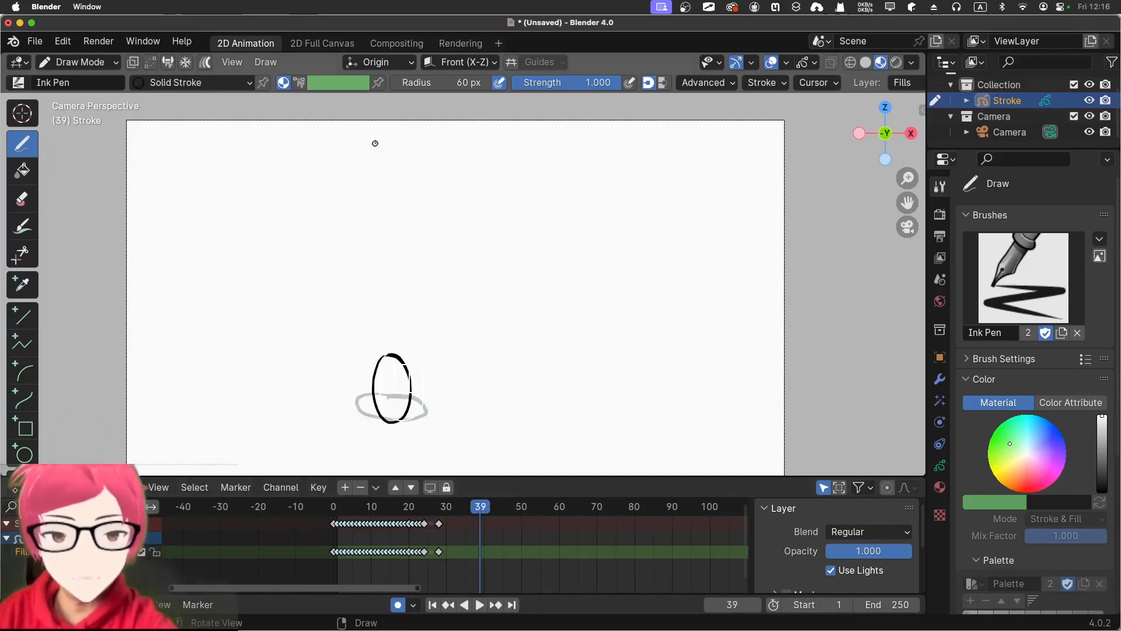
mouse_move(377, 139)
left_mouse_down()
mouse_move(394, 174)
mouse_move(351, 144)
left_mouse_up()
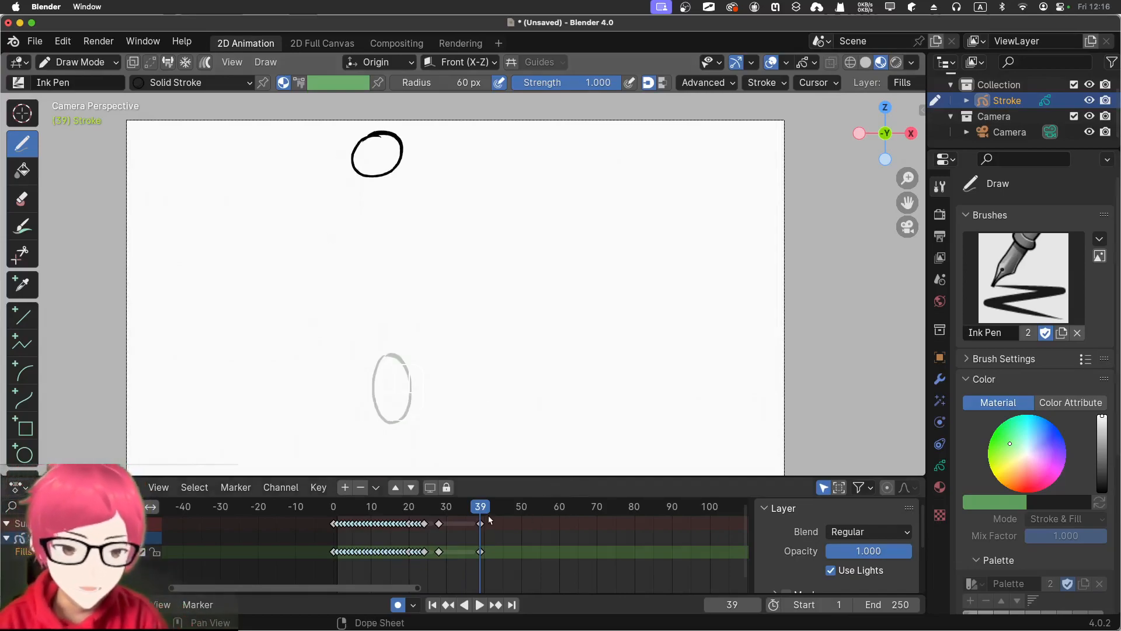
Interpolate the sequences between the squashed and stretched ball at frame 26 and between the stretched and rebounded ball at frame 34
left_click(447, 508)
key("space")
left_click_drag(446, 508, 432, 508)
left_click(266, 62)
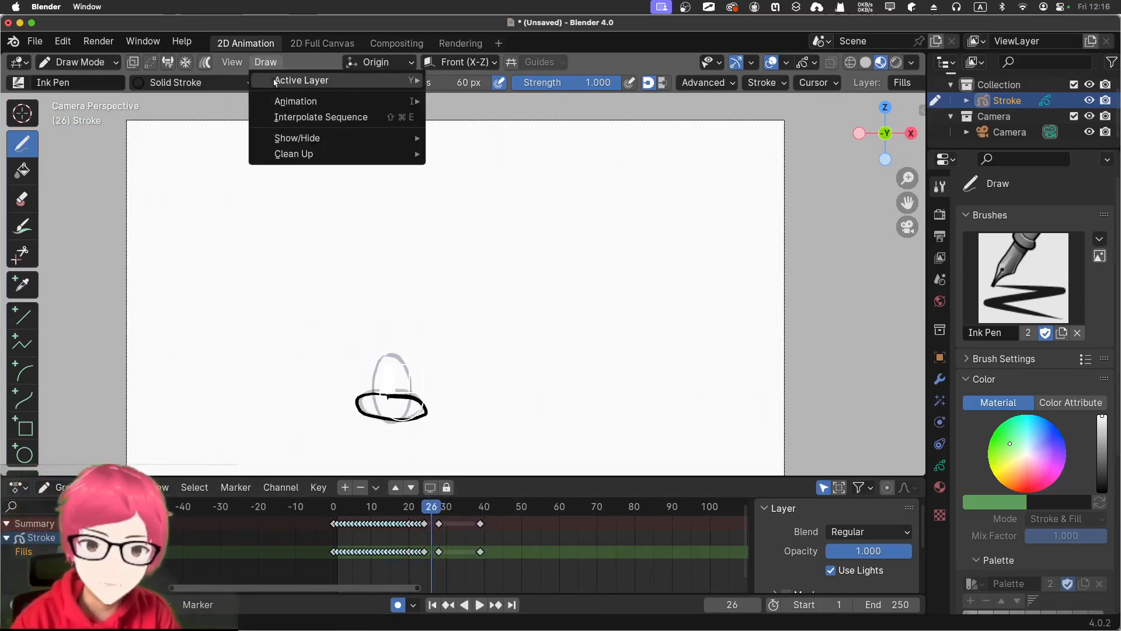
left_click(283, 122)
left_click_drag(433, 509, 462, 509)
left_click(265, 62)
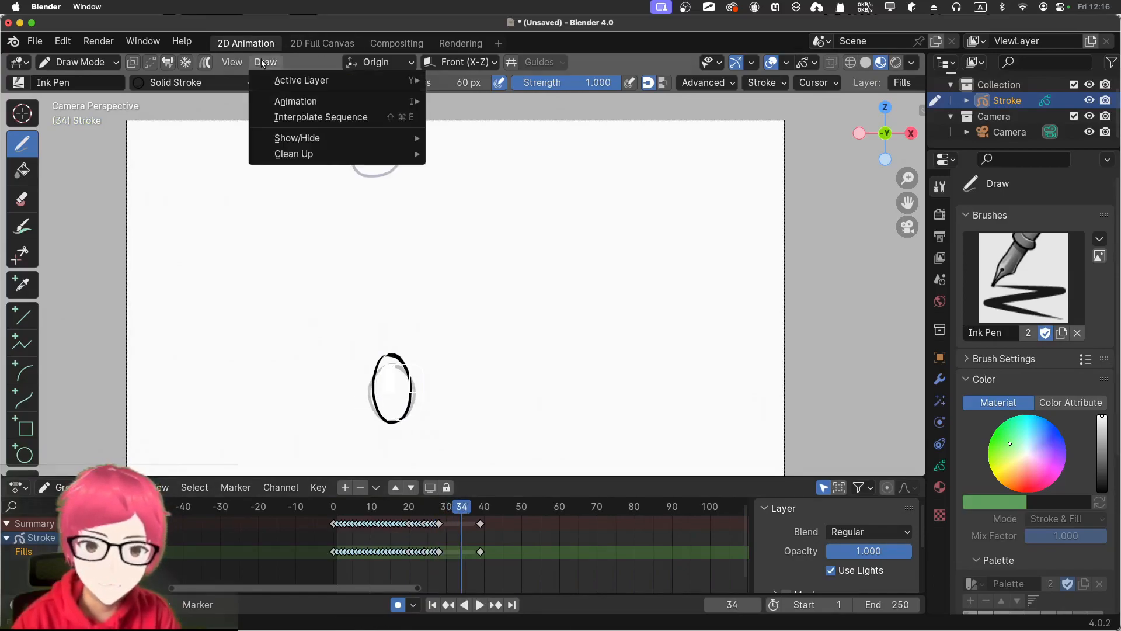
left_click(287, 119)
Play the complete bounce animation from the start twice to check the fall, squash and rebound
left_click_drag(461, 507, 315, 502)
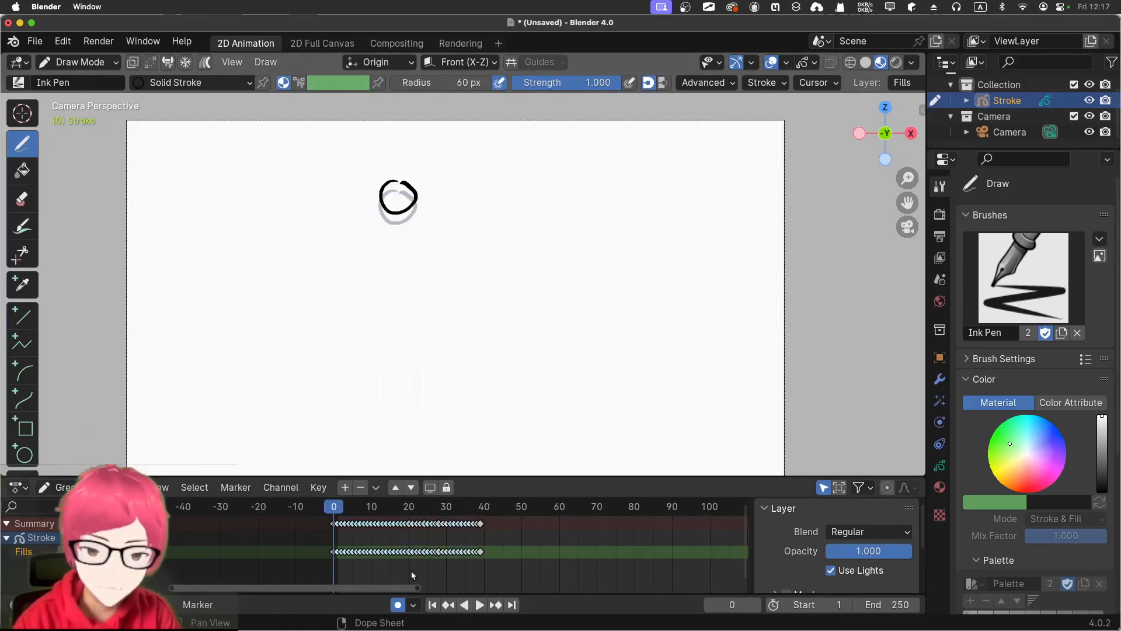
left_click(477, 608)
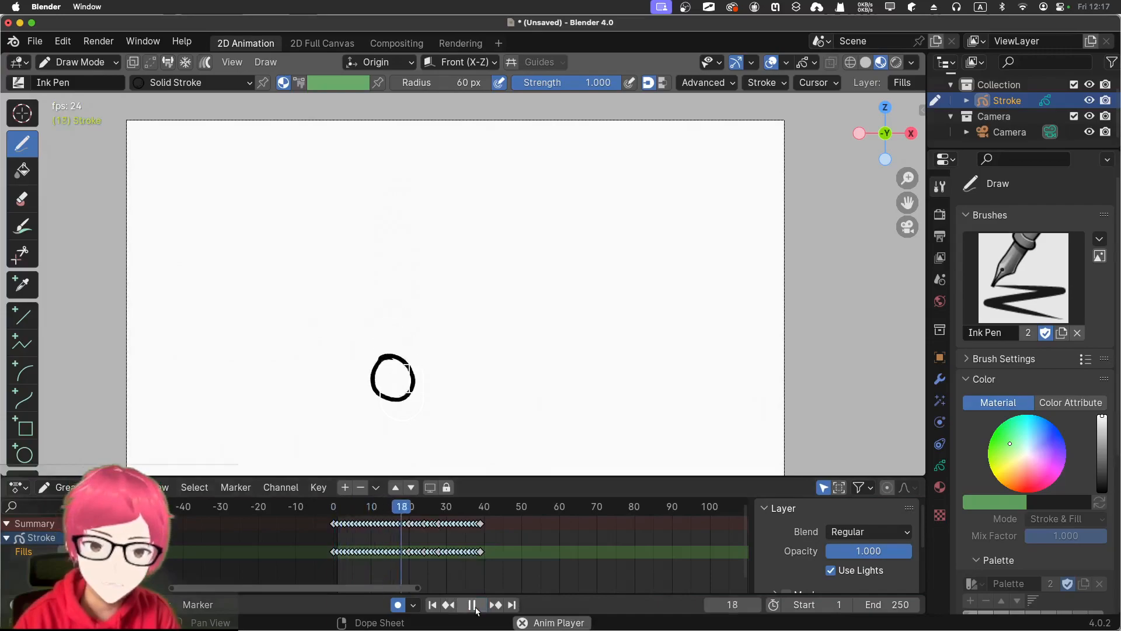
left_click(476, 607)
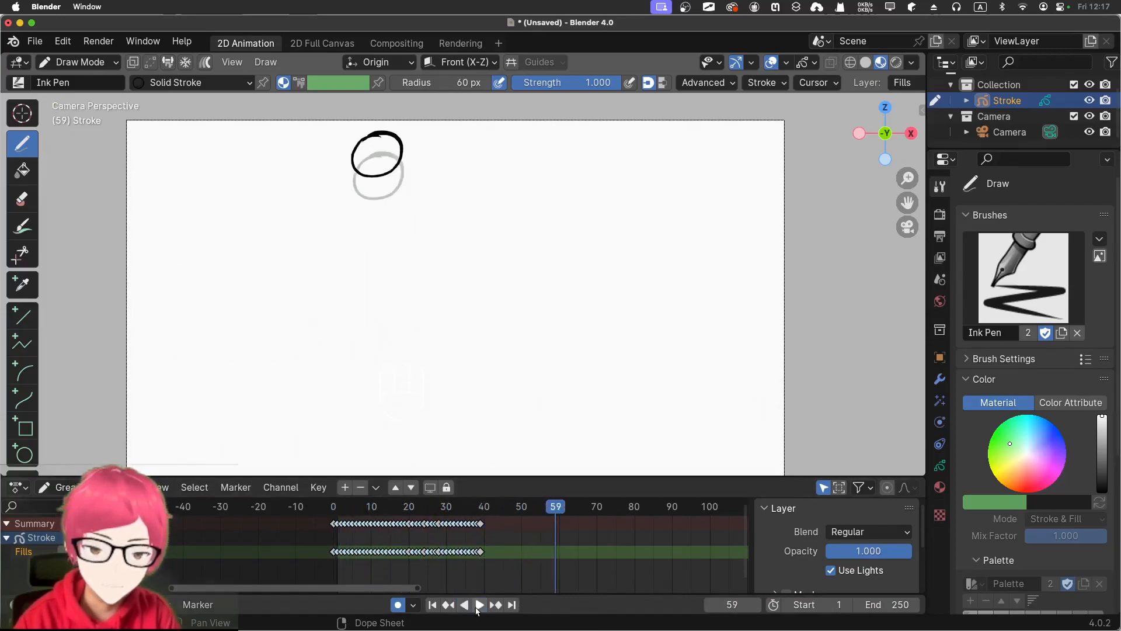
left_click_drag(554, 508, 325, 514)
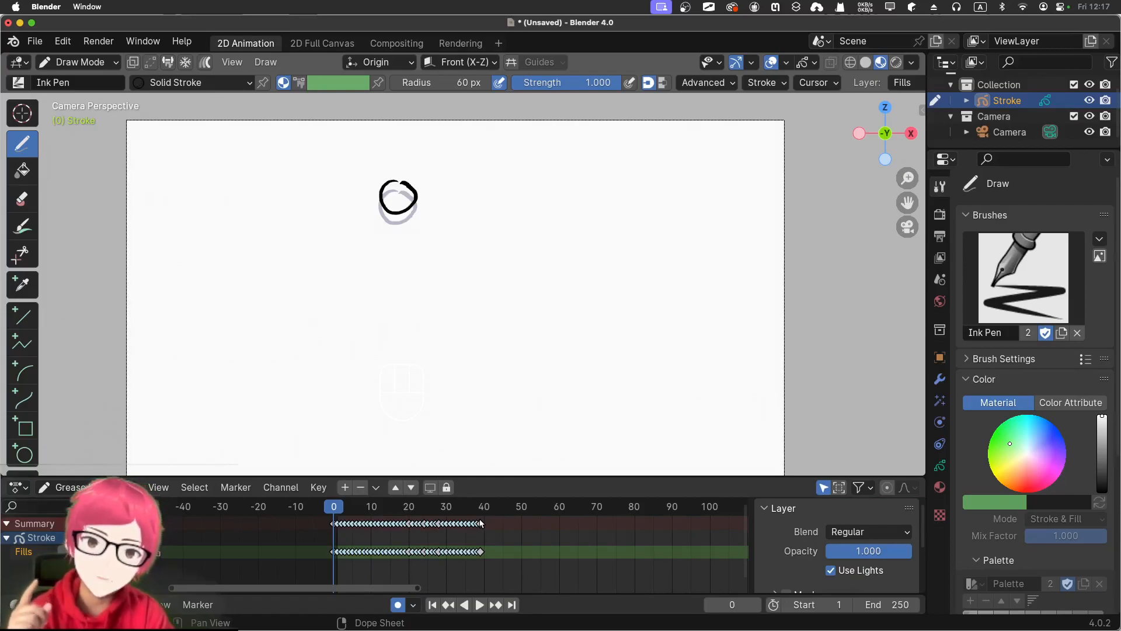
key("space")
mouse_move(353, 509)
left_mouse_down()
mouse_move(385, 508)
mouse_move(336, 510)
mouse_move(384, 512)
mouse_move(360, 511)
left_mouse_up()
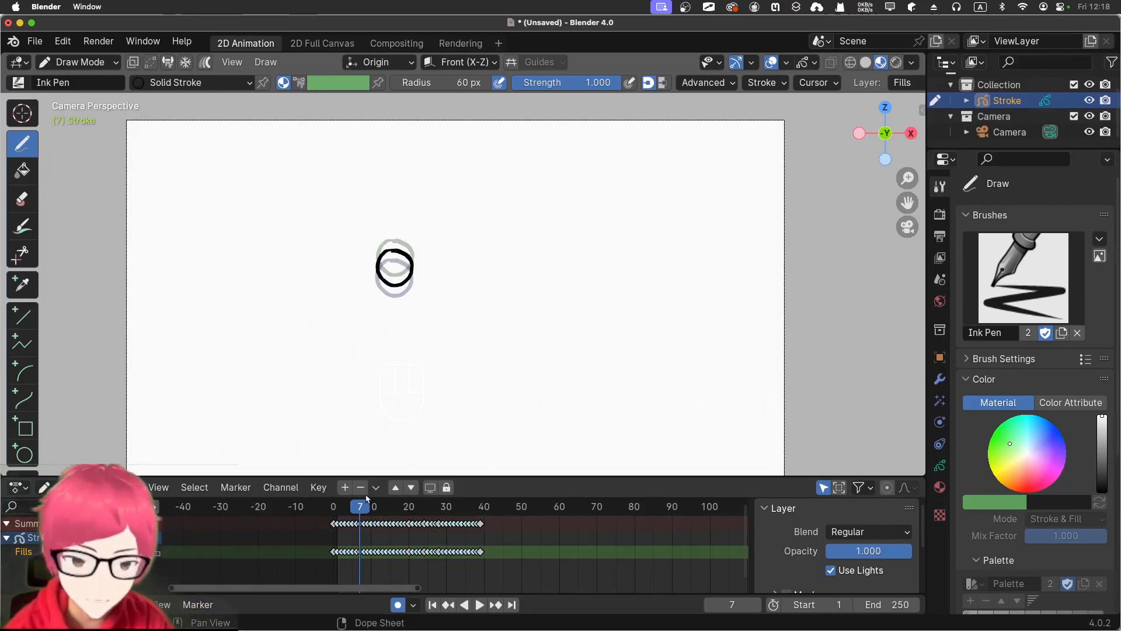
left_click(432, 604)
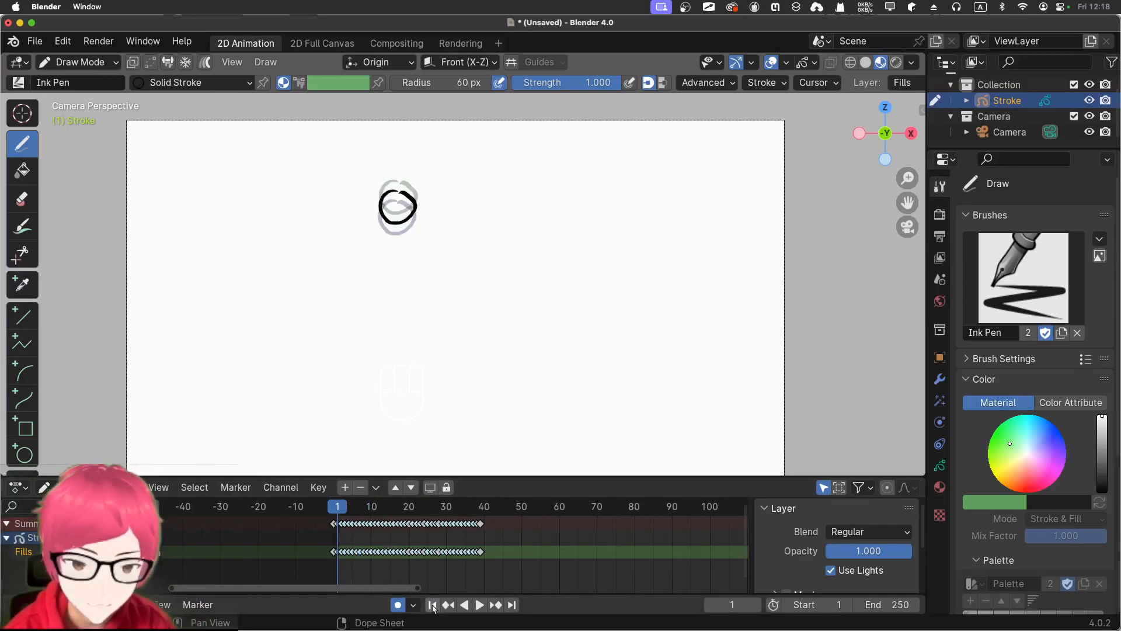
left_click(478, 606)
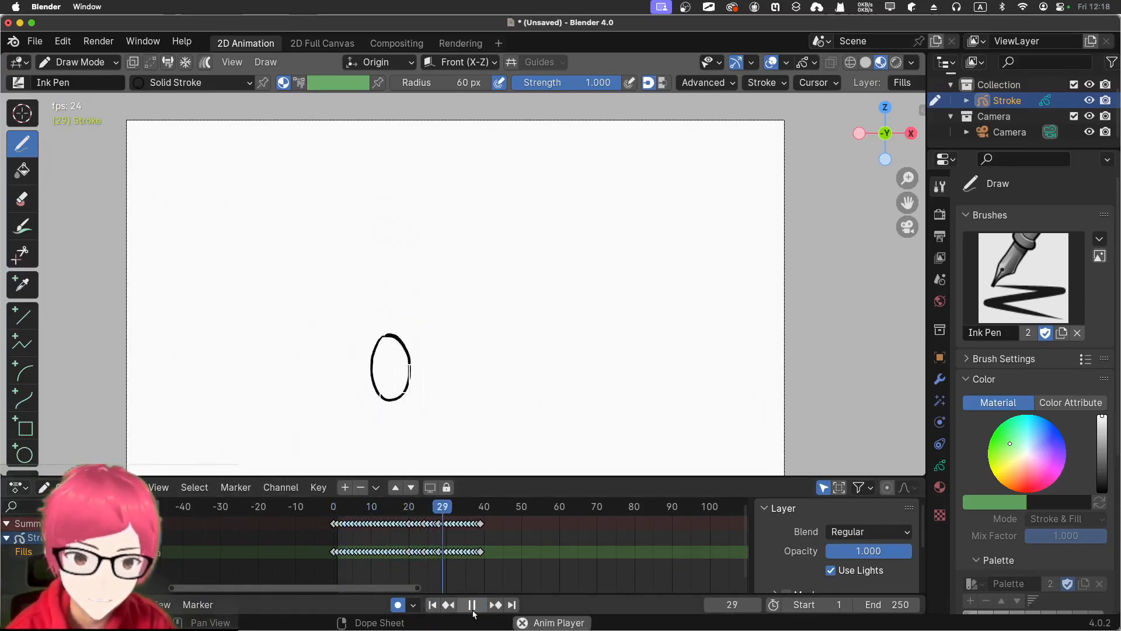
left_click(472, 605)
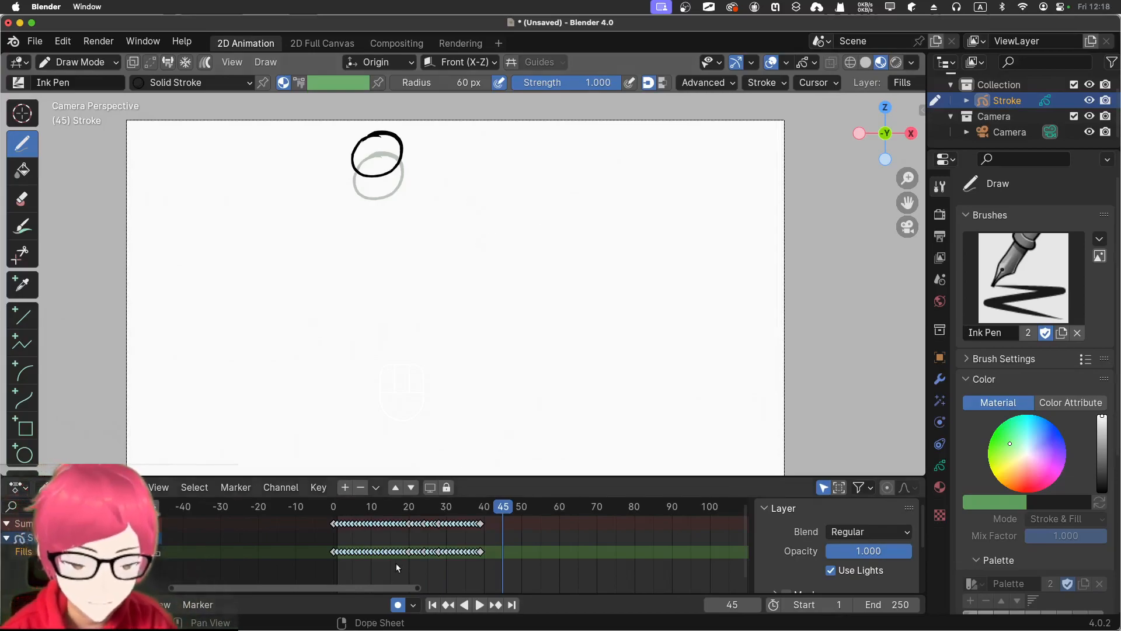
Select all the ball keyframes in the Dope Sheet and delete them
left_click_drag(517, 564, 296, 511)
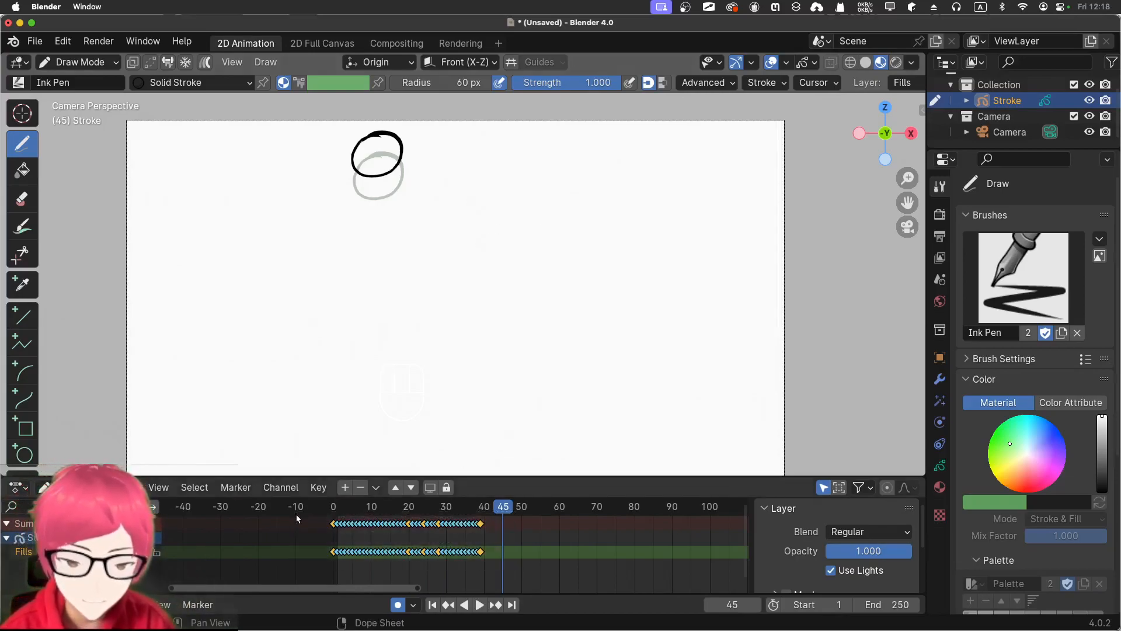
key("x")
left_click(298, 529)
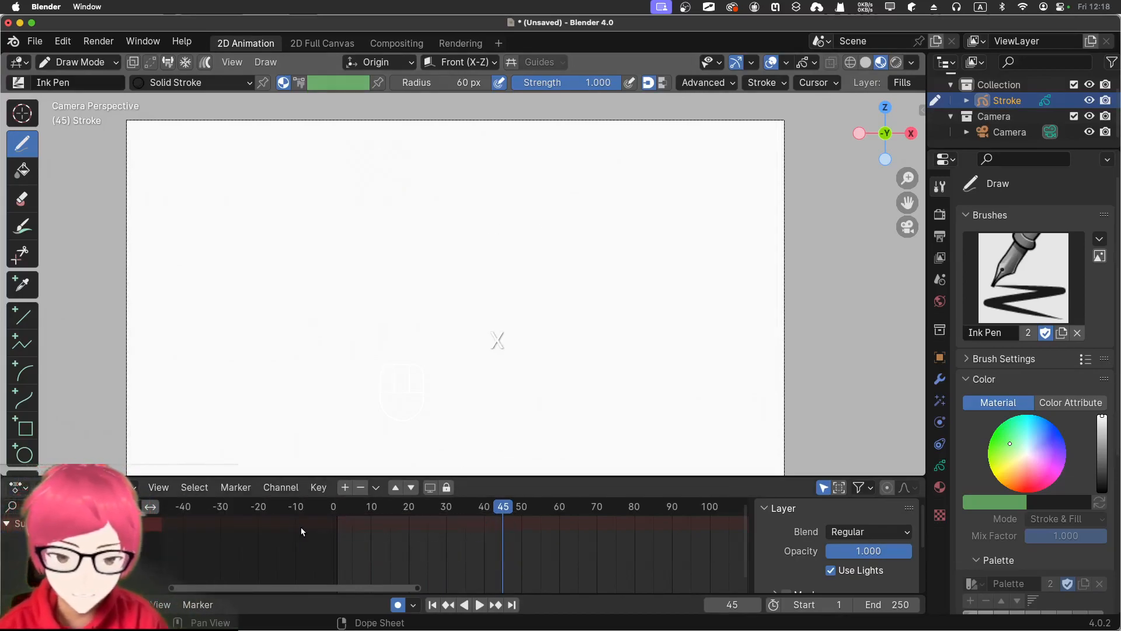
Draw pointed hair bangs and a rounded crown at frame 50 in the upper middle of the canvas
left_click_drag(497, 513, 333, 513)
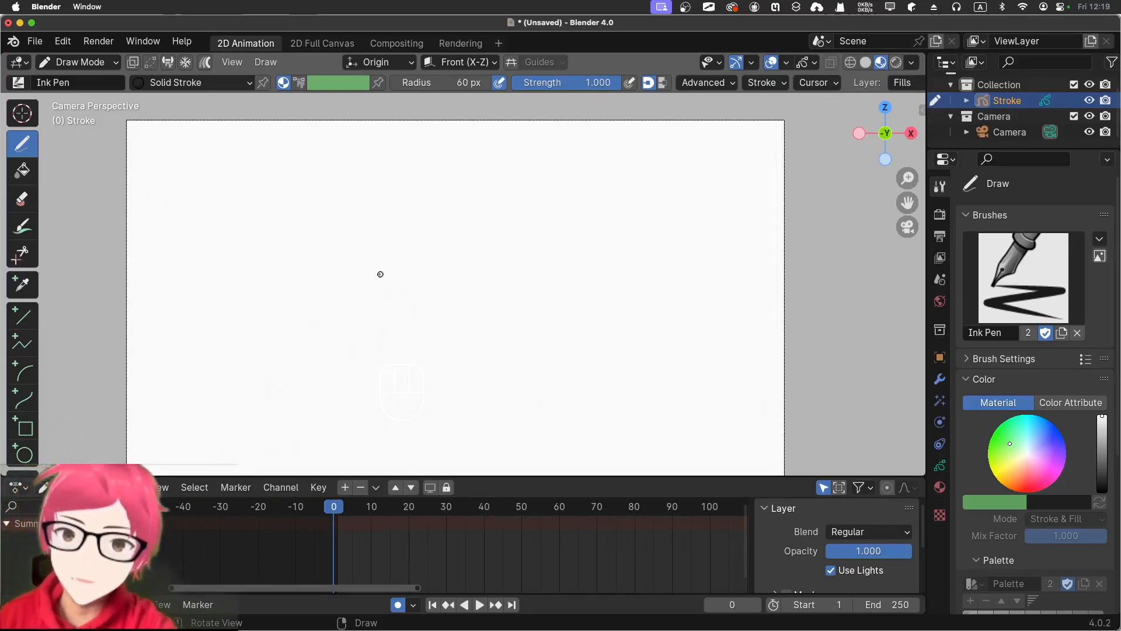
key("space")
left_click_drag(489, 518, 523, 517)
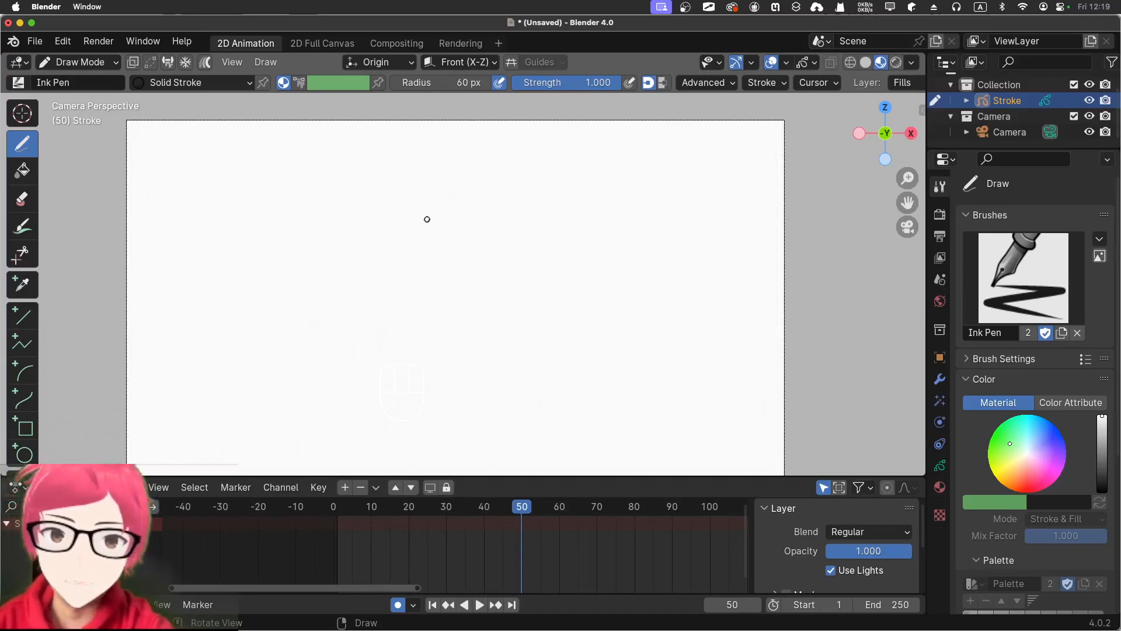
left_click_drag(442, 183, 397, 239)
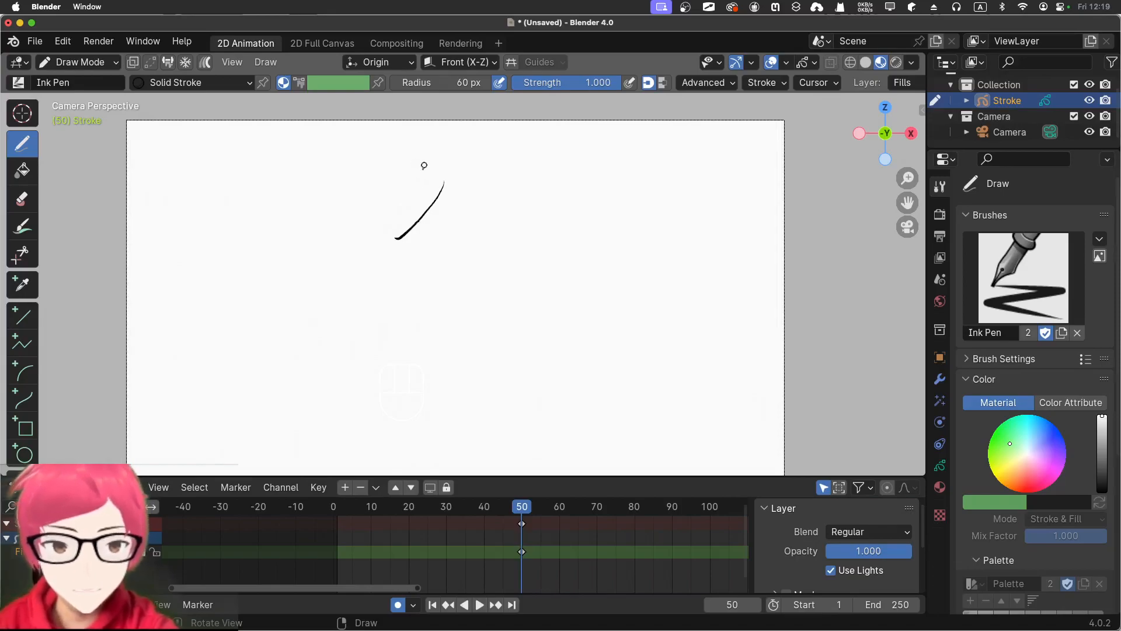
left_click_drag(417, 171, 398, 244)
mouse_move(443, 181)
left_mouse_down()
mouse_move(454, 231)
mouse_move(493, 227)
left_mouse_up()
left_click_drag(499, 181, 480, 233)
mouse_move(414, 168)
left_mouse_down()
mouse_move(376, 223)
mouse_move(378, 169)
mouse_move(454, 121)
mouse_move(480, 196)
left_mouse_up()
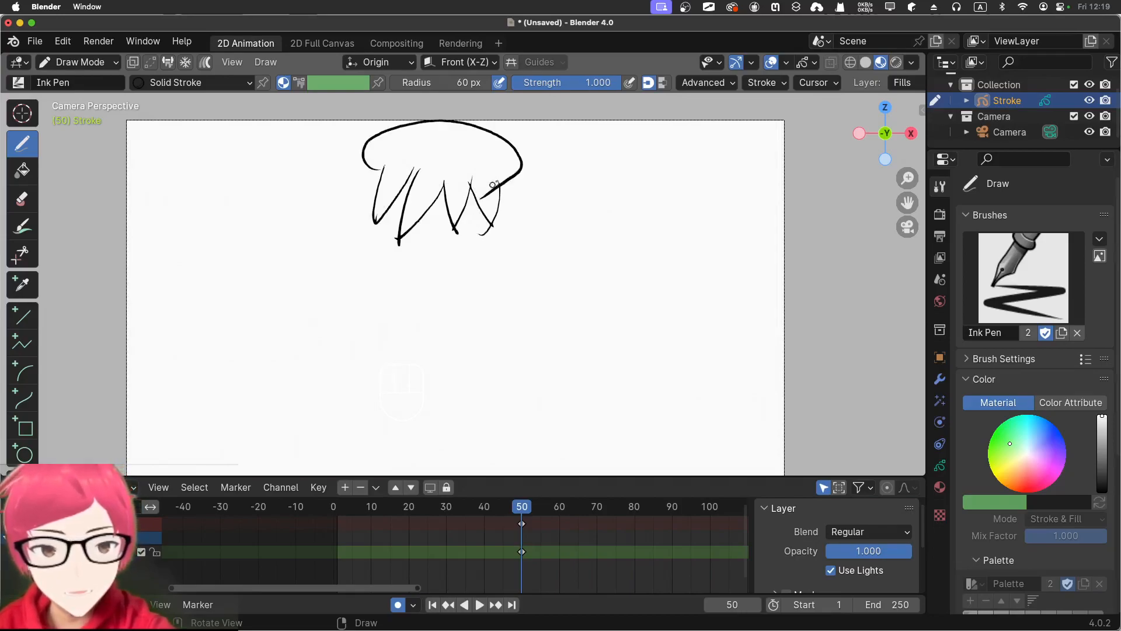
Draw the face outline below the hair and add two round eyes, a nose and a mouth
left_click_drag(369, 169, 388, 283)
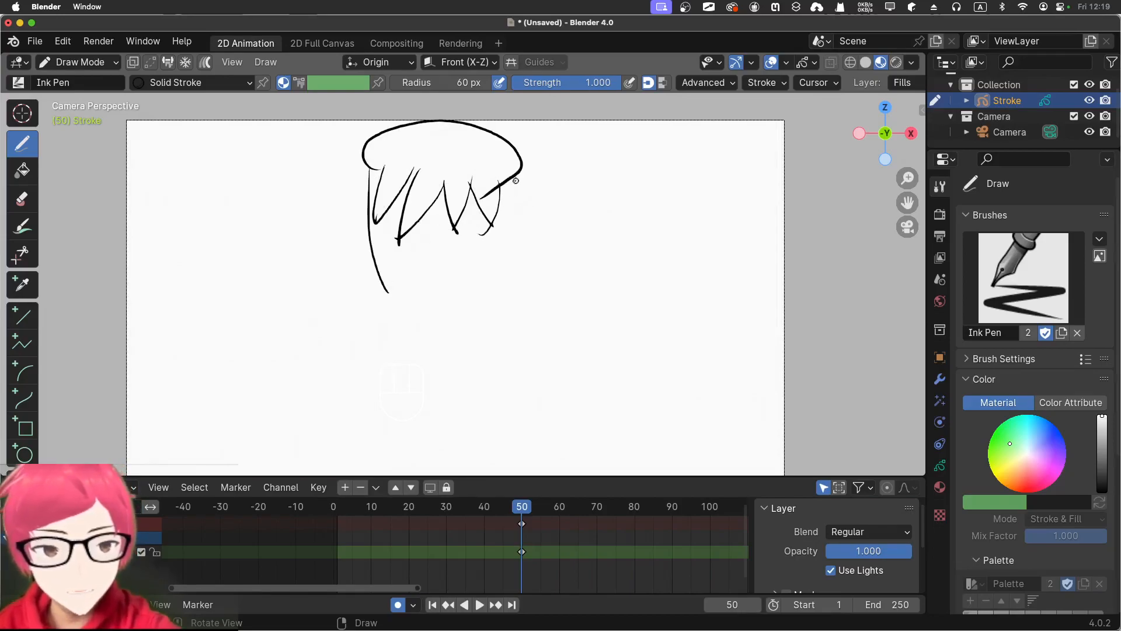
mouse_move(506, 186)
left_mouse_down()
mouse_move(433, 300)
mouse_move(416, 307)
left_mouse_up()
mouse_move(451, 240)
left_mouse_down()
mouse_move(403, 253)
mouse_move(437, 285)
left_mouse_up()
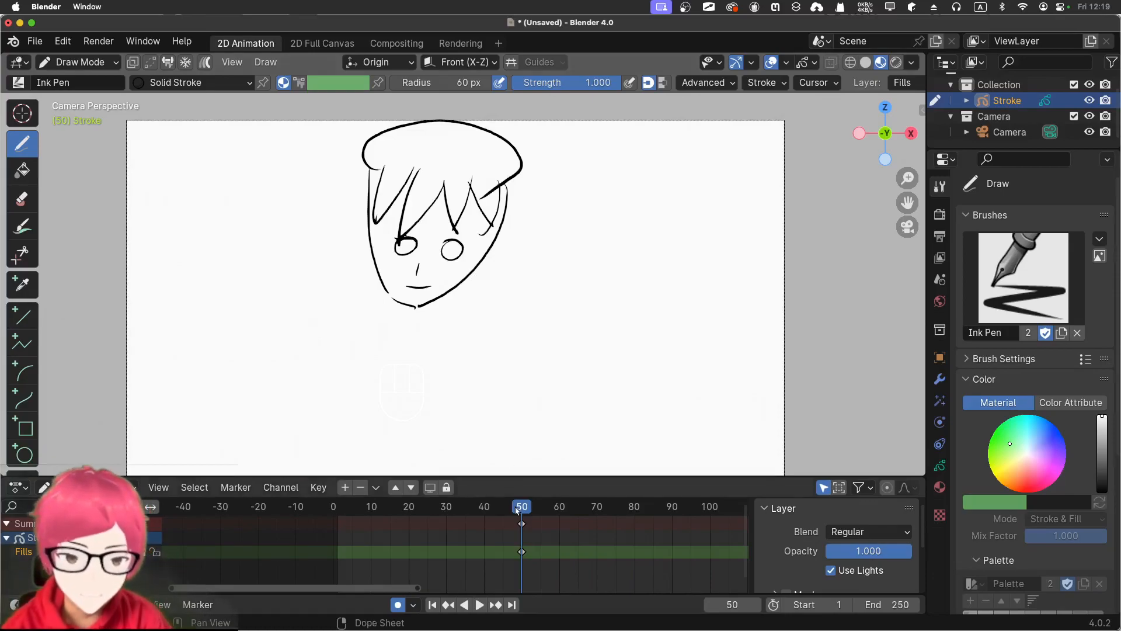
At frame 0, draw a row of short upright strokes across the lower canvas and a small arc above each end
mouse_move(519, 508)
left_mouse_down()
mouse_move(367, 517)
mouse_move(301, 540)
left_mouse_up()
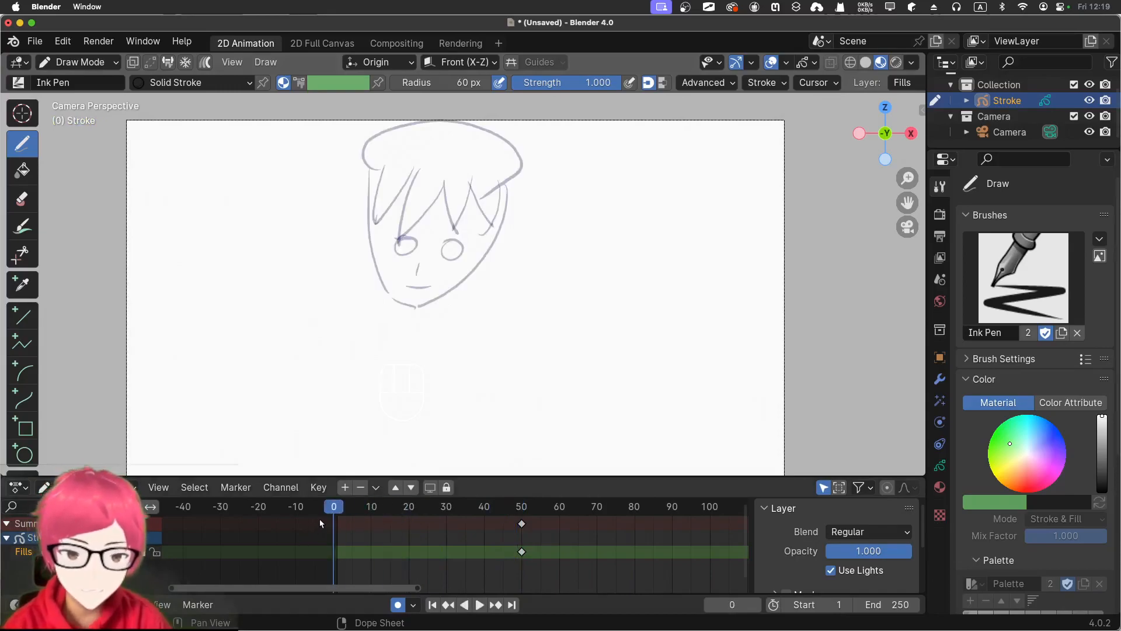
key("space")
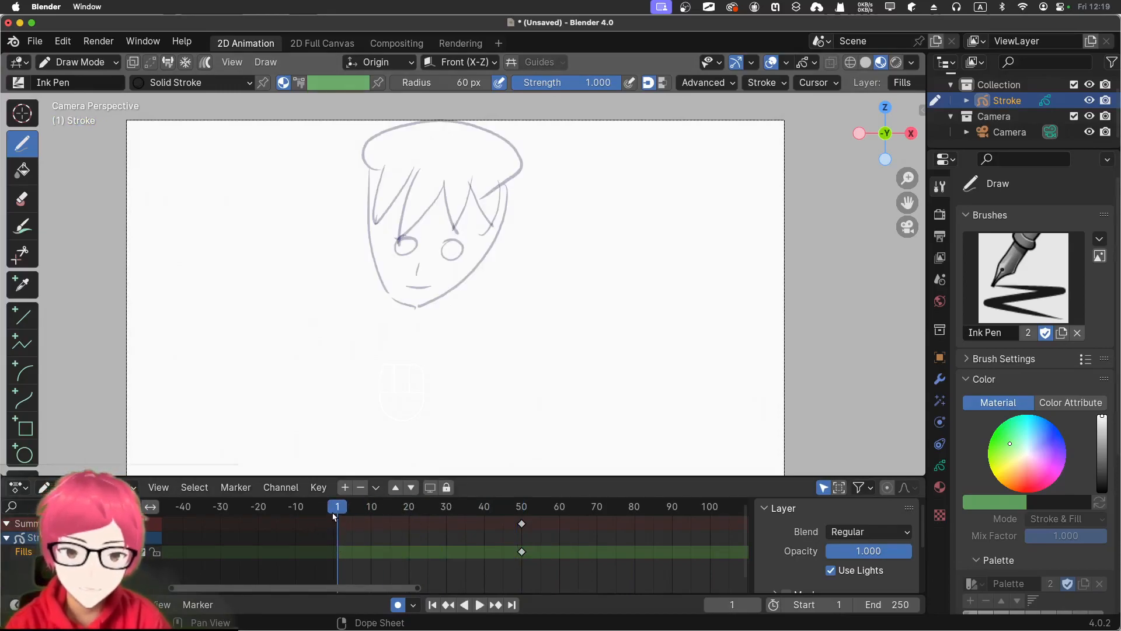
key("space")
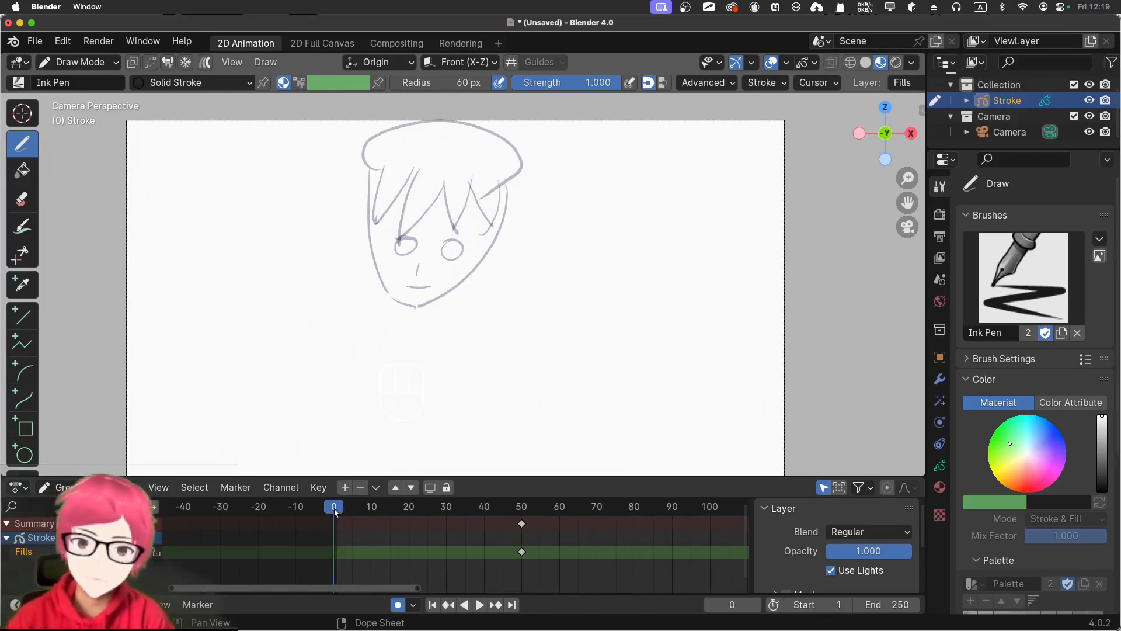
left_click_drag(261, 402, 277, 432)
mouse_move(318, 402)
left_mouse_down()
mouse_move(323, 417)
mouse_move(409, 426)
left_mouse_up()
mouse_move(477, 413)
left_mouse_down()
mouse_move(479, 435)
mouse_move(526, 437)
left_mouse_up()
mouse_move(580, 411)
left_mouse_down()
mouse_move(580, 435)
mouse_move(730, 461)
left_mouse_up()
left_click_drag(236, 410, 235, 439)
mouse_move(204, 412)
left_mouse_down()
mouse_move(204, 439)
mouse_move(173, 444)
left_mouse_up()
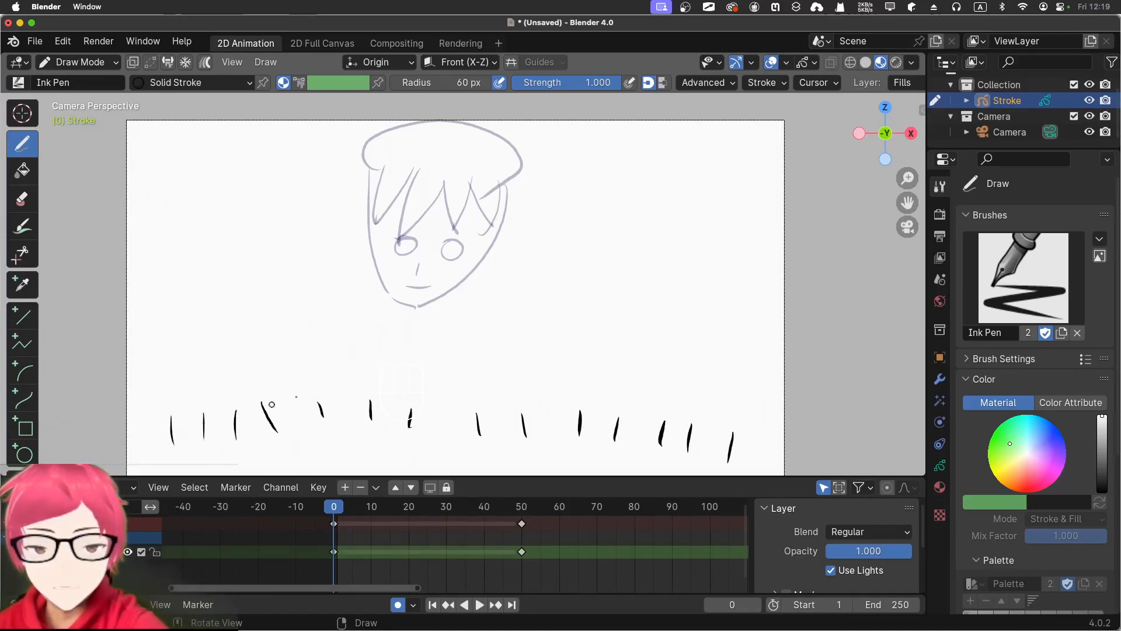
left_click_drag(710, 357, 746, 363)
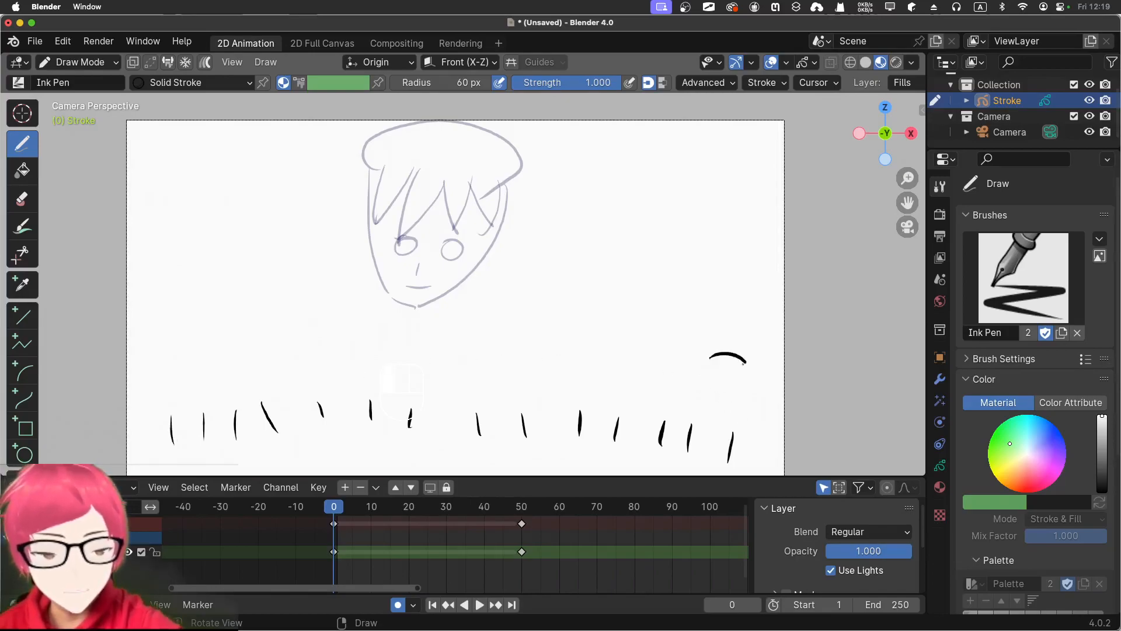
left_click_drag(170, 339, 209, 336)
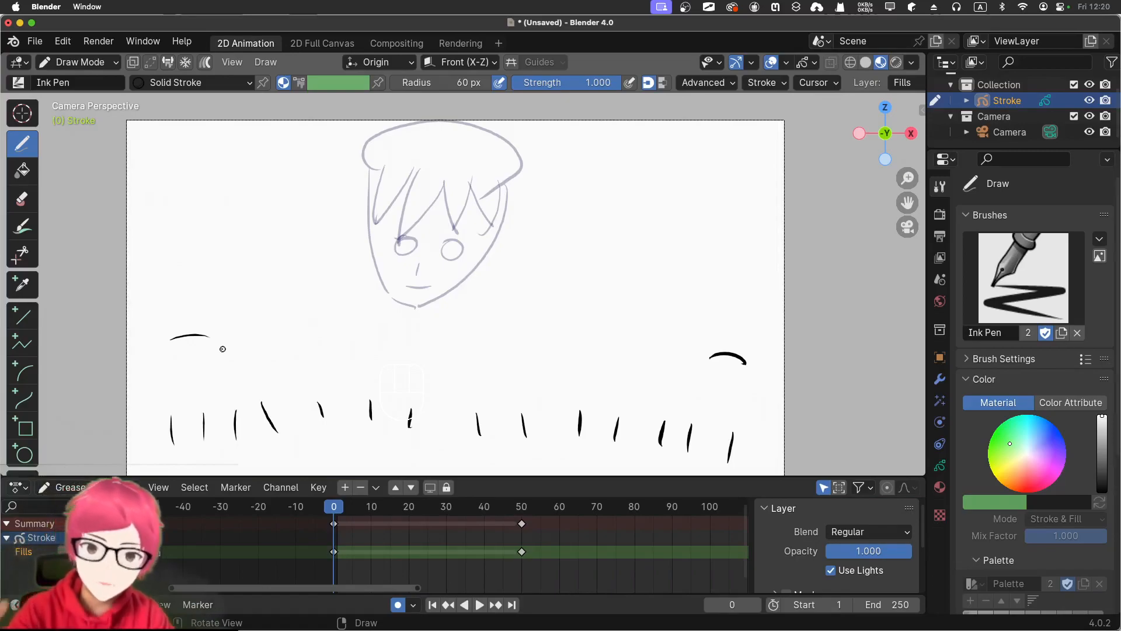
Generate the in-between frames from the scattered strokes to the face with Interpolate Sequence at frame 25
left_click_drag(335, 507, 427, 508)
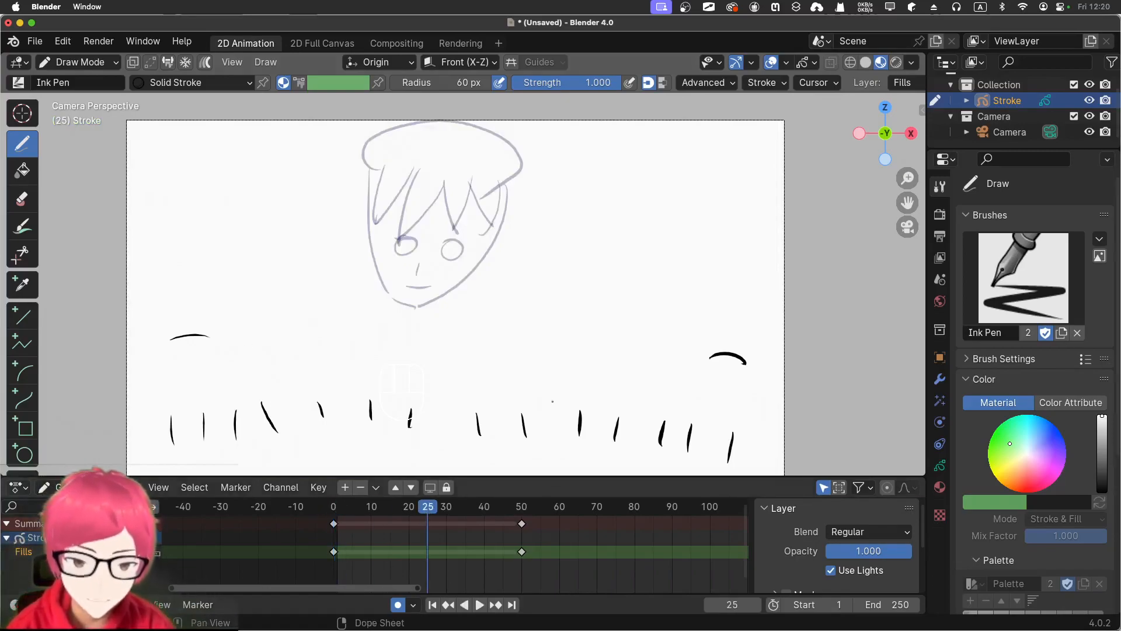
left_click(273, 62)
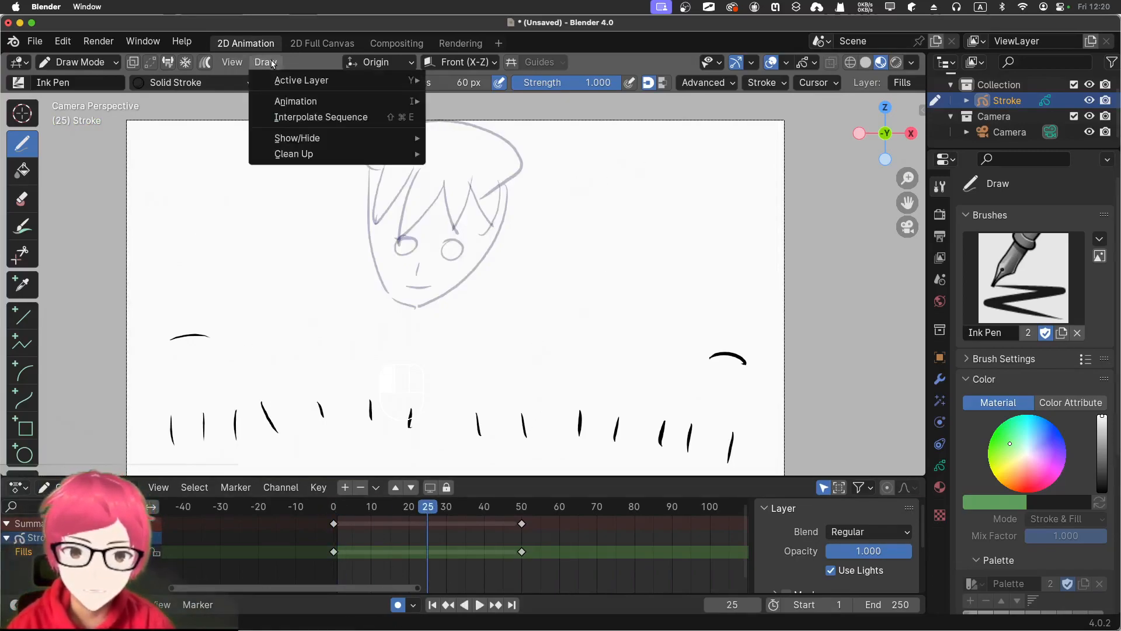
left_click(299, 119)
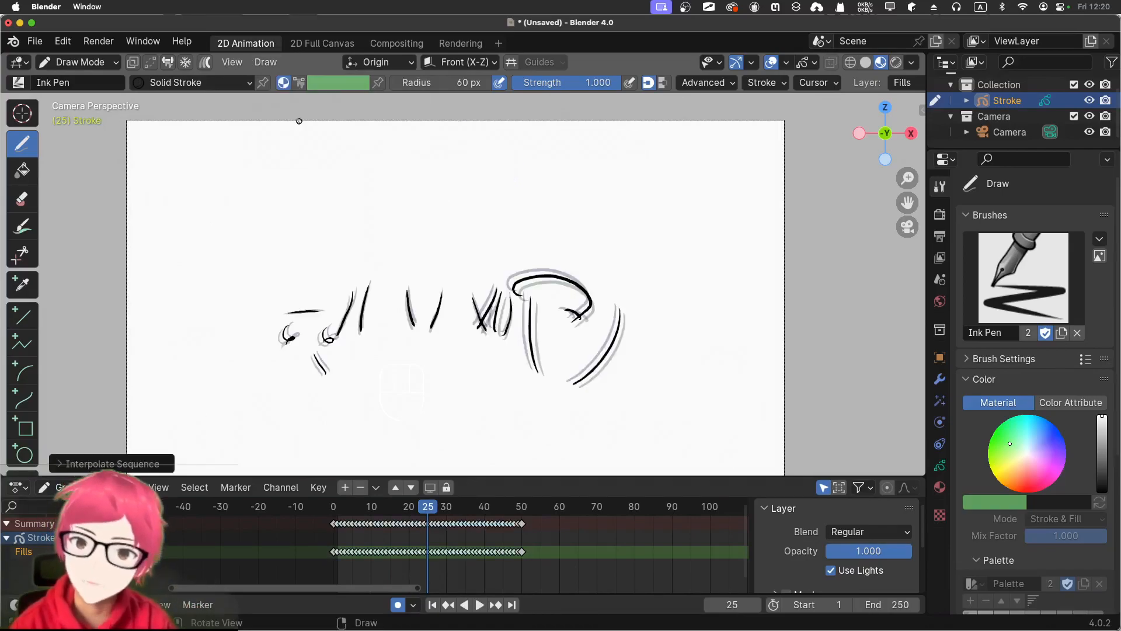
Play the interpolated animation from frame 0, stop it after the face has formed, and return to frame 1
left_click_drag(428, 508, 333, 506)
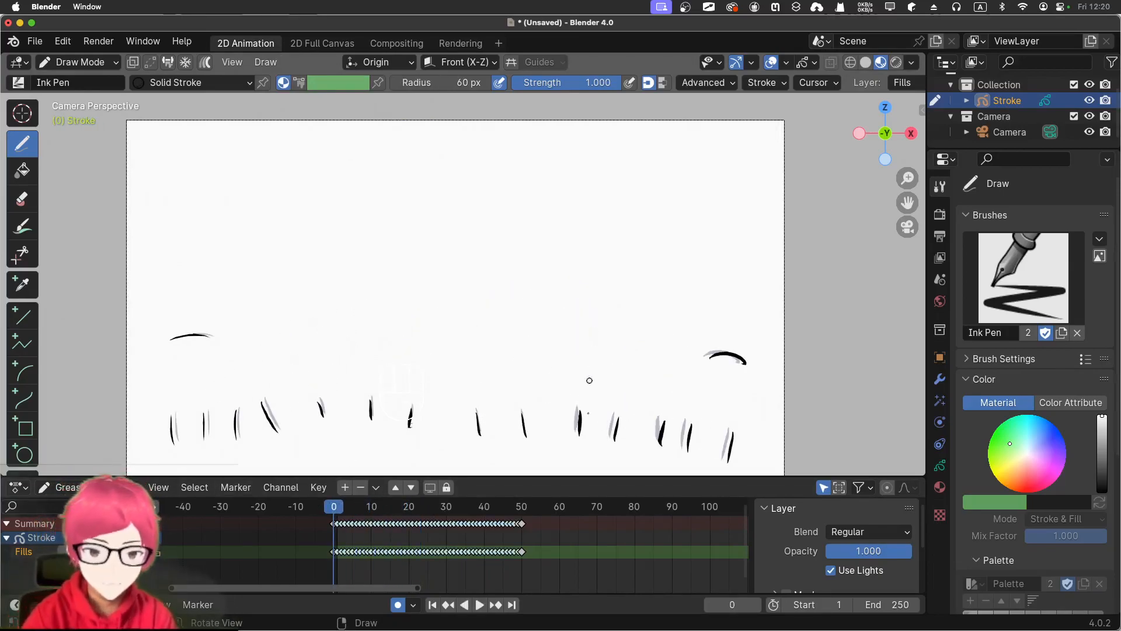
left_click(479, 605)
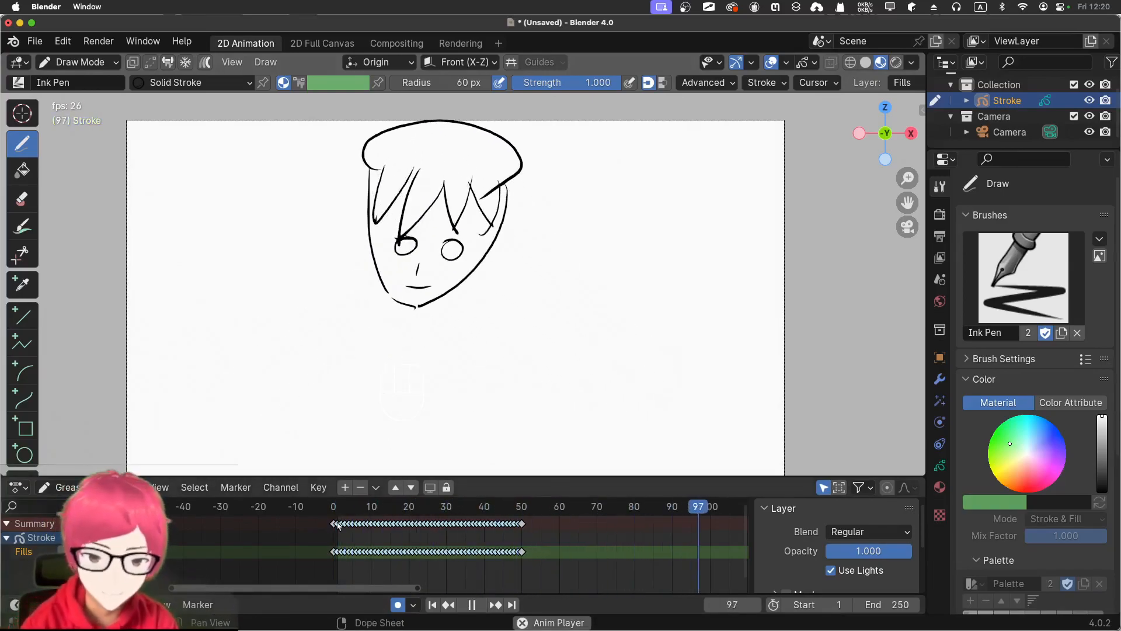
key("space")
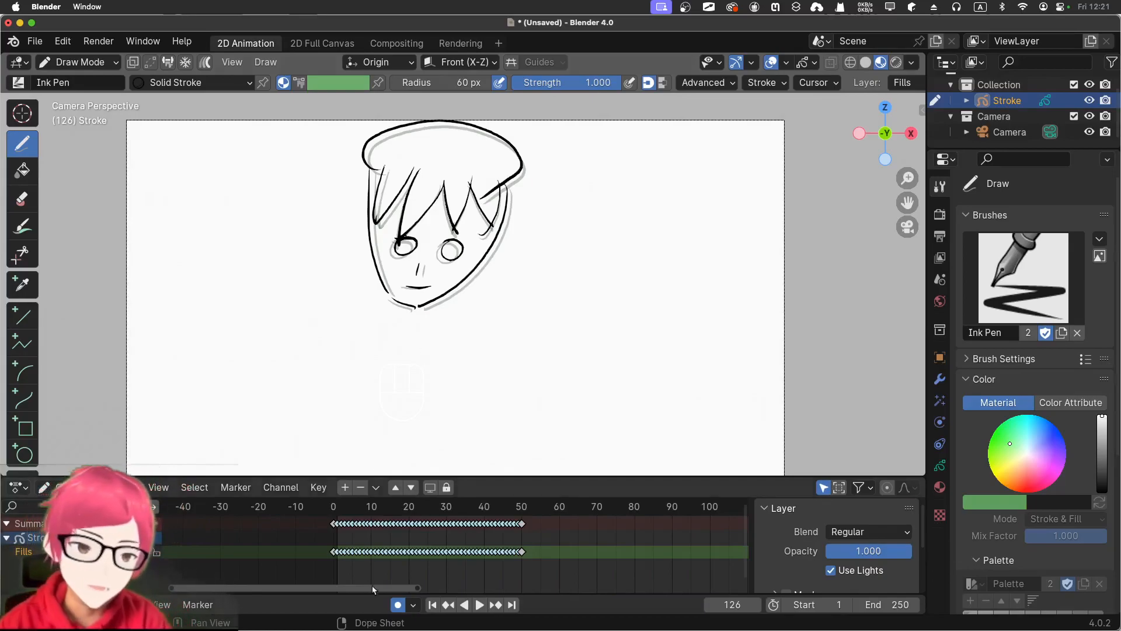
left_click(433, 605)
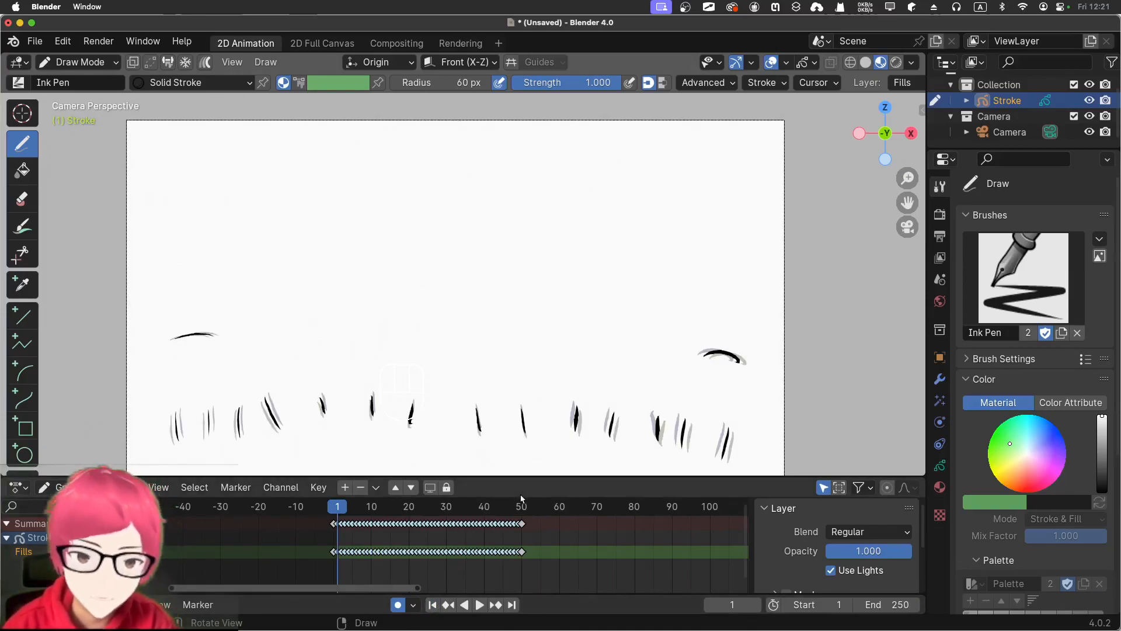
Undo the frame change and the sequence interpolation
key("super+z")
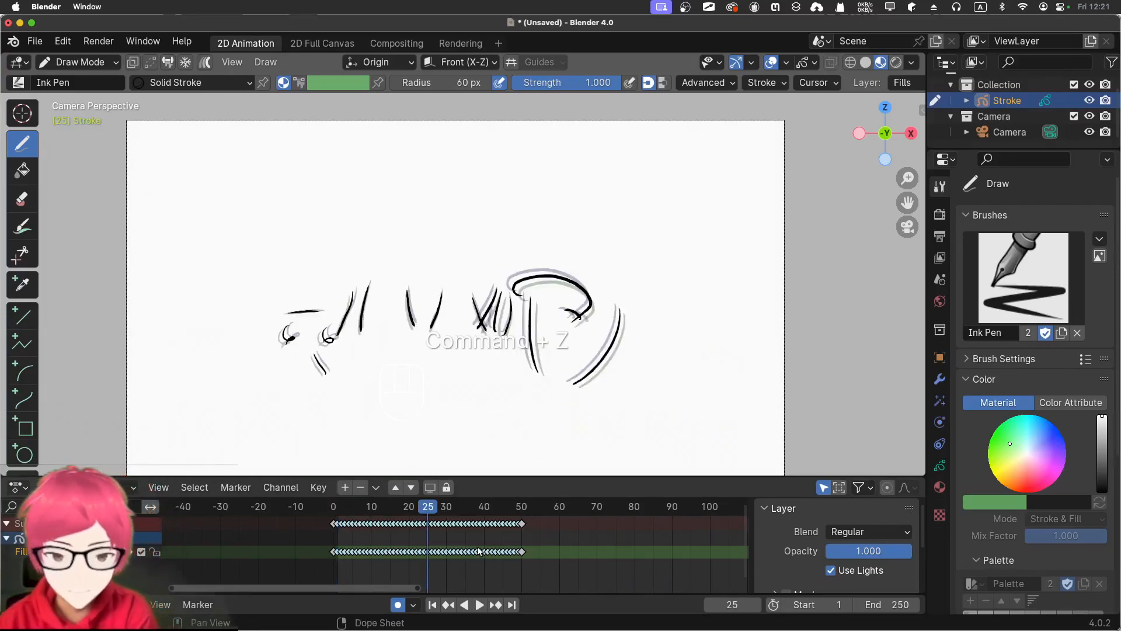
key("super+z")
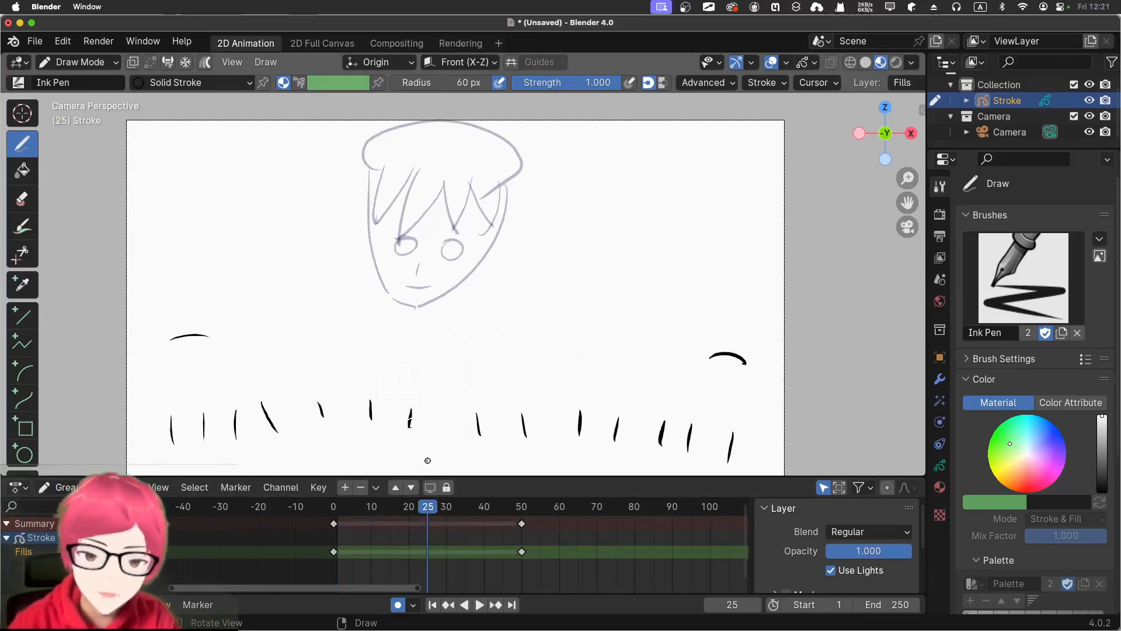
At frame 0, handwrite the word "Test" in the upper right of the canvas and underline it twice
left_click_drag(431, 507, 315, 519)
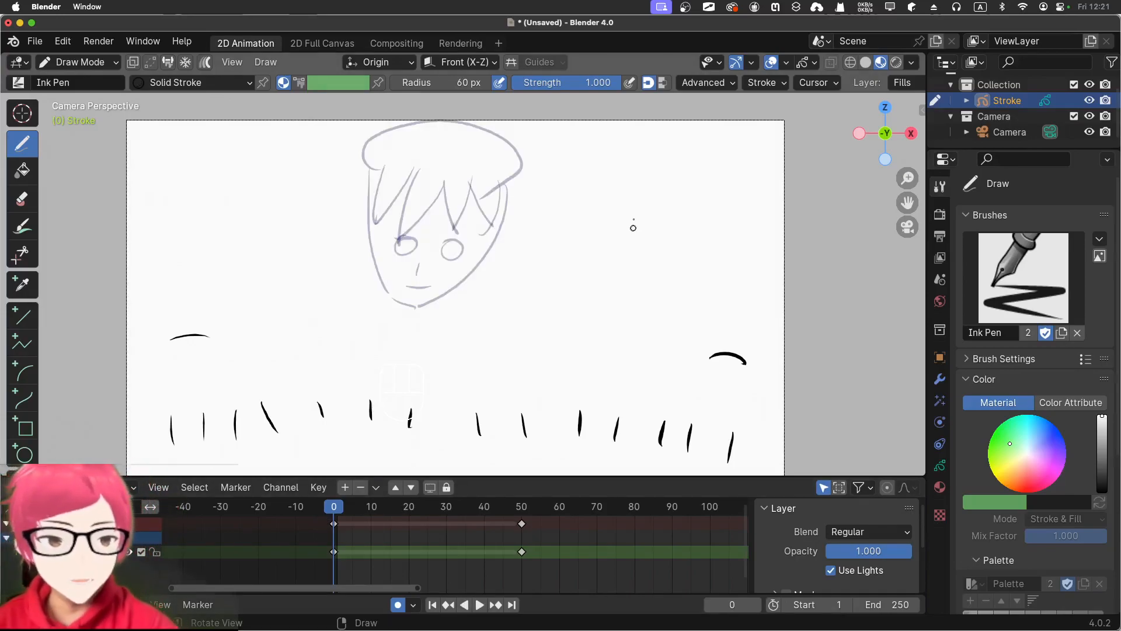
mouse_move(611, 184)
left_mouse_down()
mouse_move(643, 183)
mouse_move(619, 225)
mouse_move(650, 223)
left_mouse_up()
left_click_drag(678, 205, 664, 224)
mouse_move(697, 193)
left_mouse_down()
mouse_move(691, 231)
mouse_move(705, 207)
left_mouse_up()
left_click_drag(604, 240, 702, 236)
left_click_drag(600, 255, 763, 264)
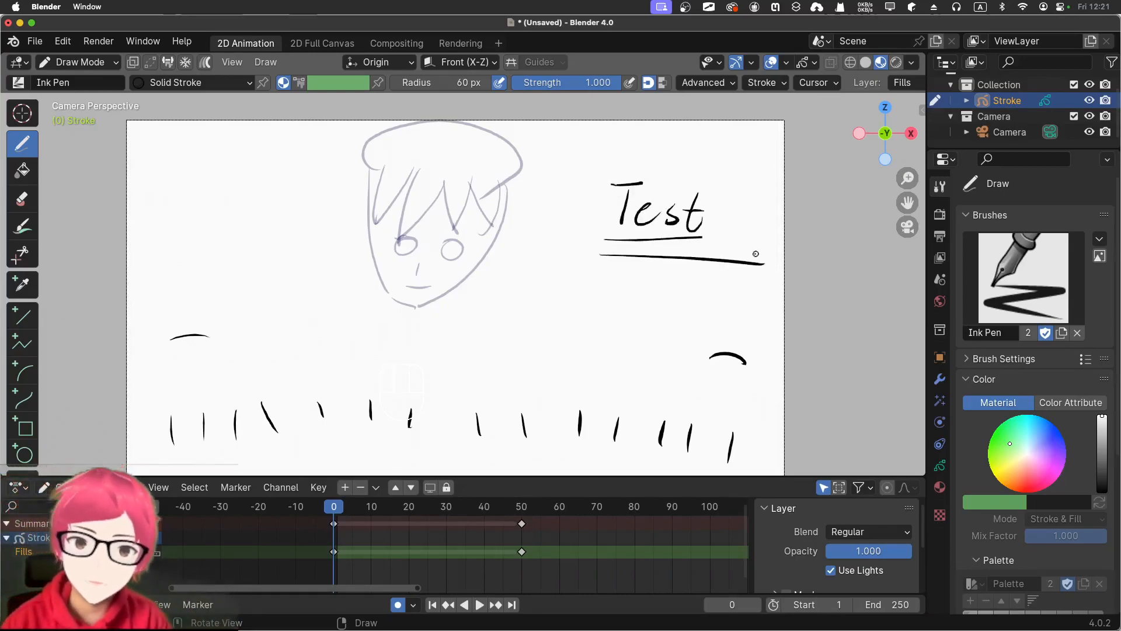
Run Interpolate Sequence at frame 26 to generate in-betweens from the frame 0 drawing with "Test" to the face
left_click_drag(330, 518, 431, 518)
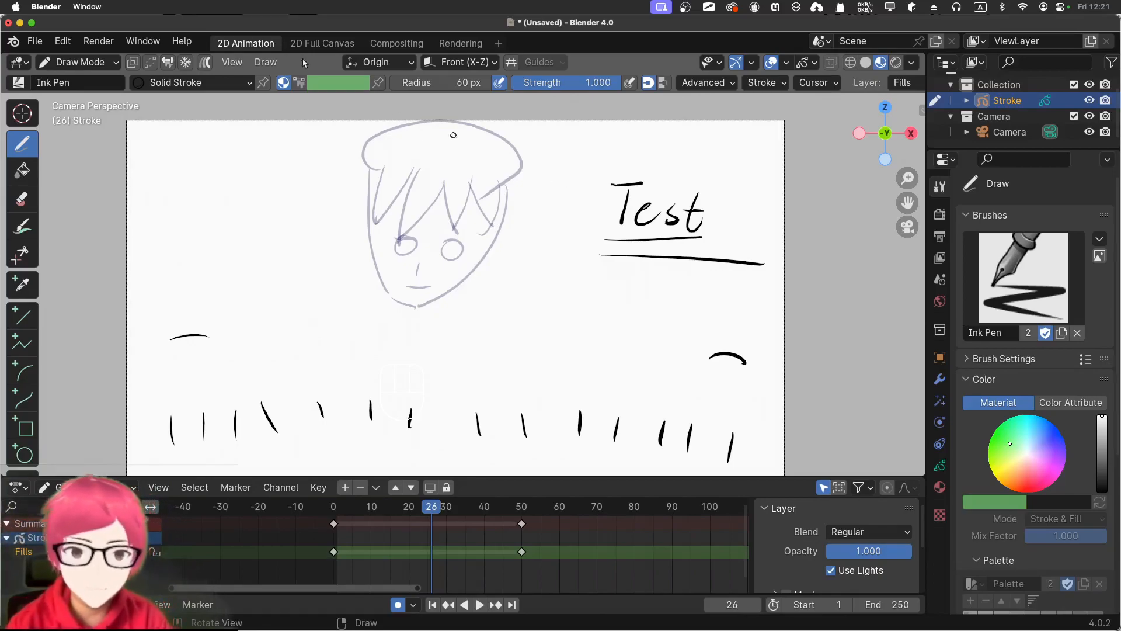
left_click(259, 62)
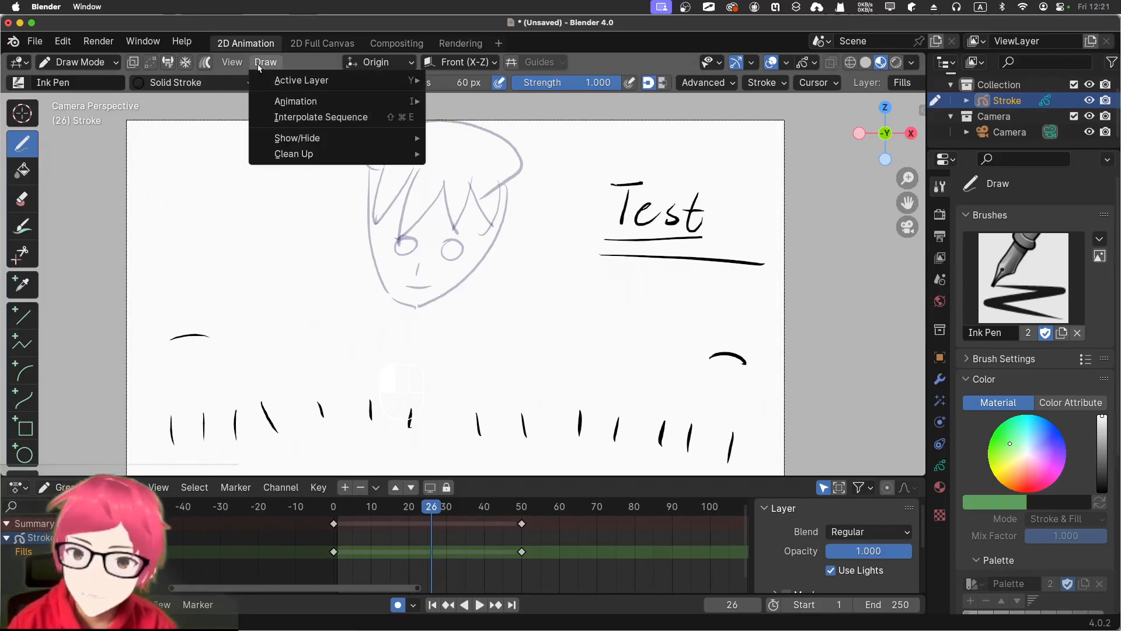
left_click(298, 117)
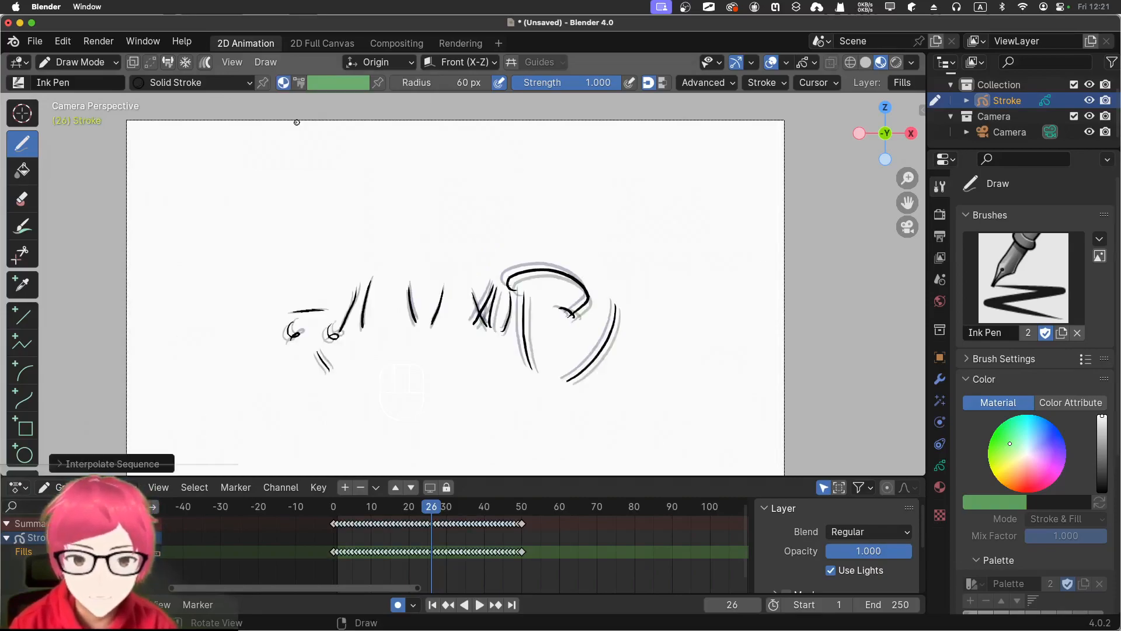
Play the new interpolation from frame 0, stop it once past frame 50, and return to frame 0
key("space")
left_click_drag(429, 507, 303, 509)
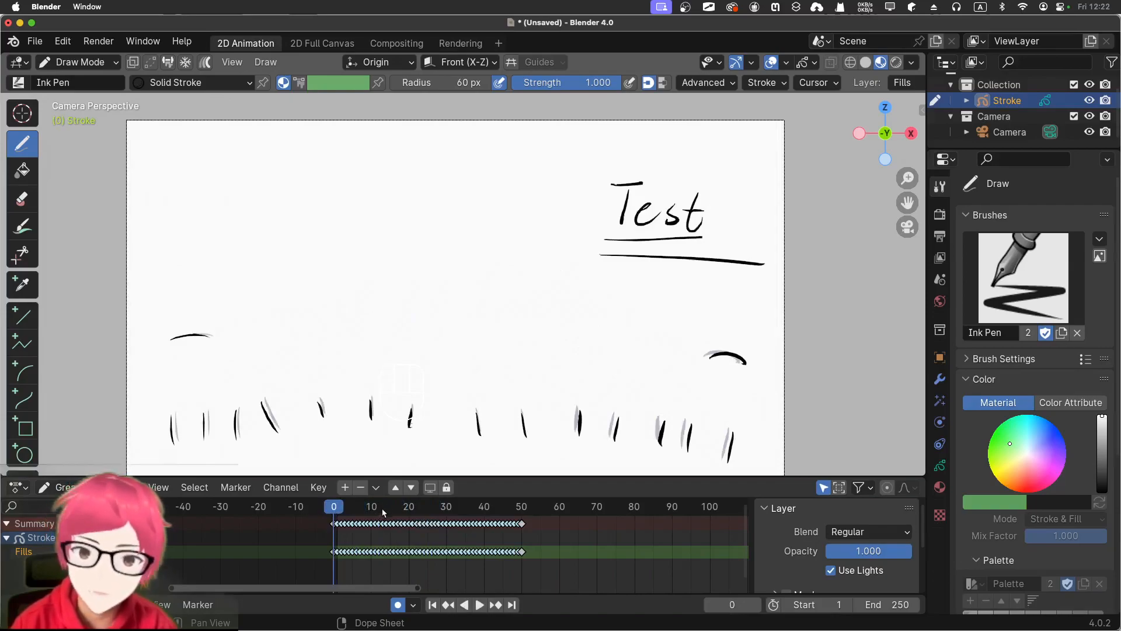
left_click(476, 605)
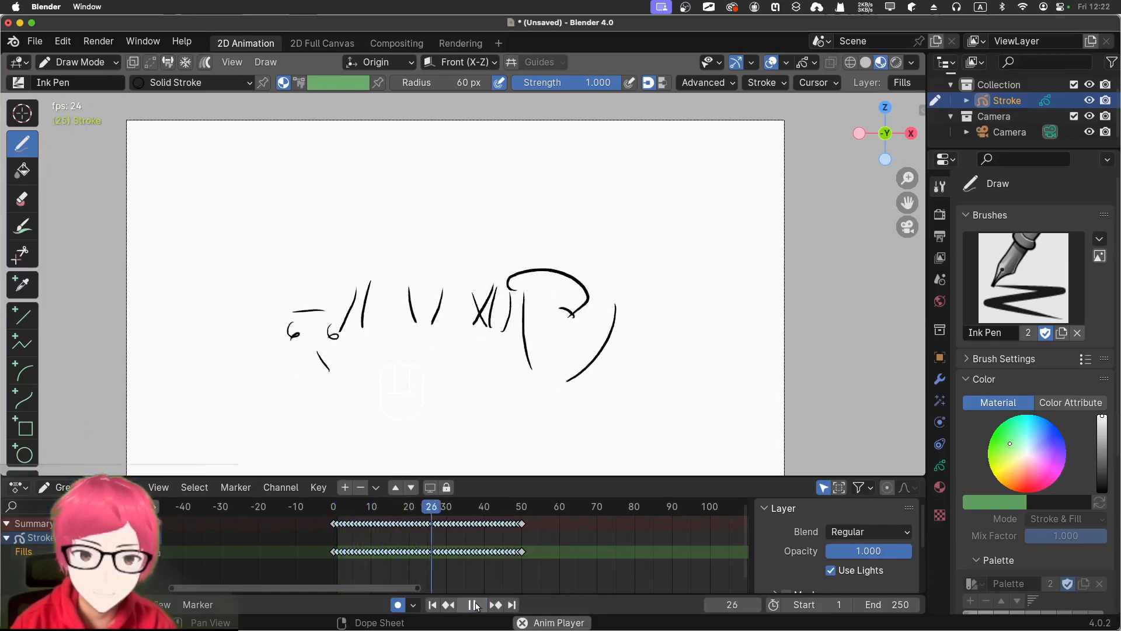
left_click(476, 605)
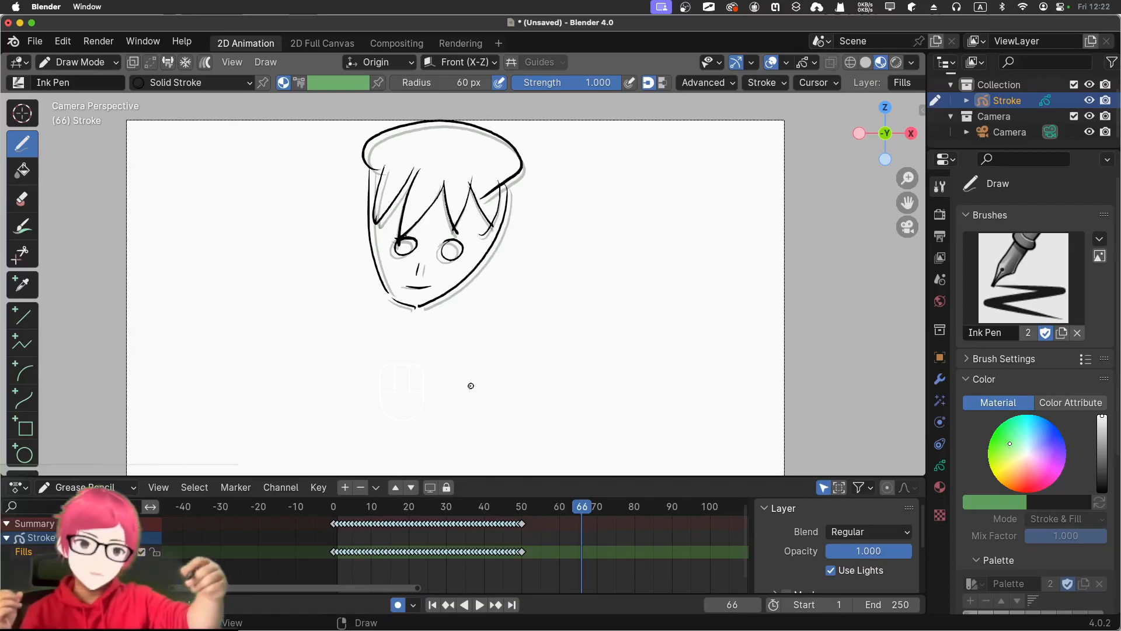
left_click_drag(589, 515, 258, 510)
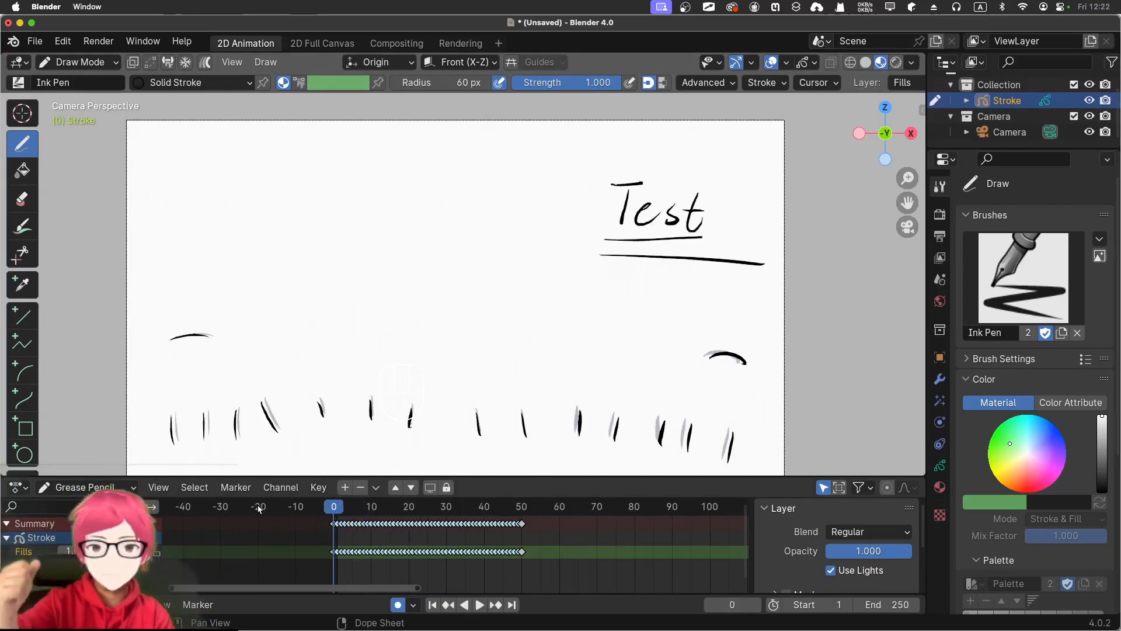